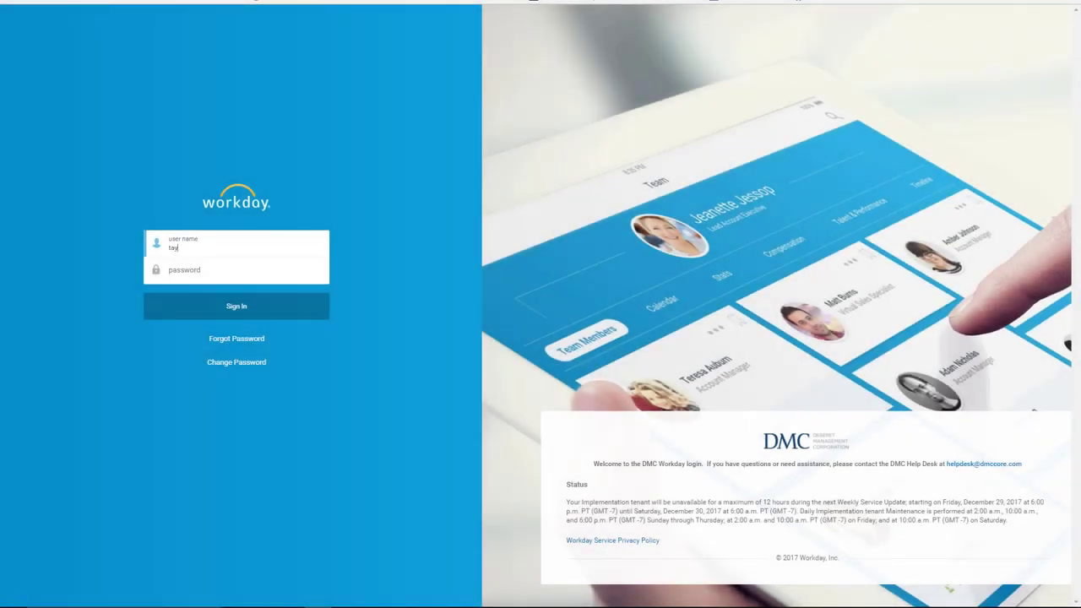
Step: Sign in to the DMC tenant with the username and password
key(Tab)
key(Return)
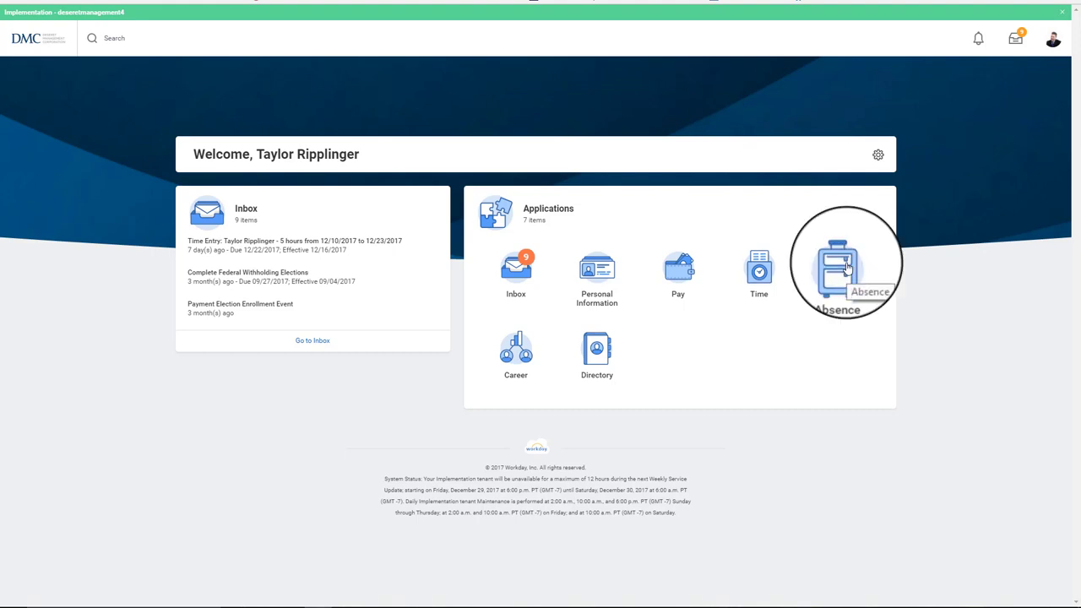
Step: Open the Absence app's Request Absence calendar and advance it to January 2018
click(847, 267)
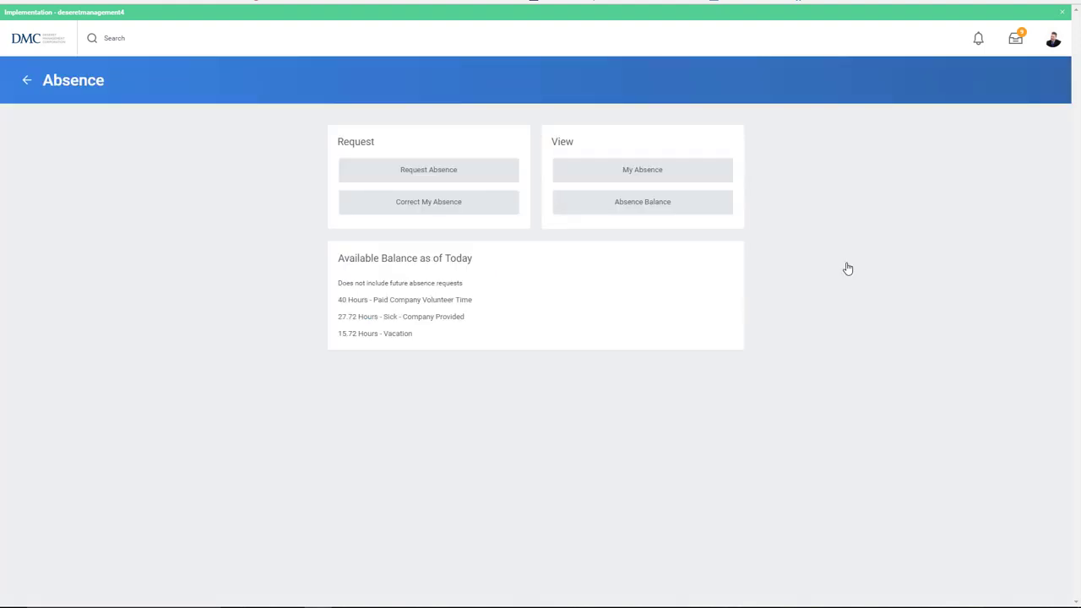
click(475, 174)
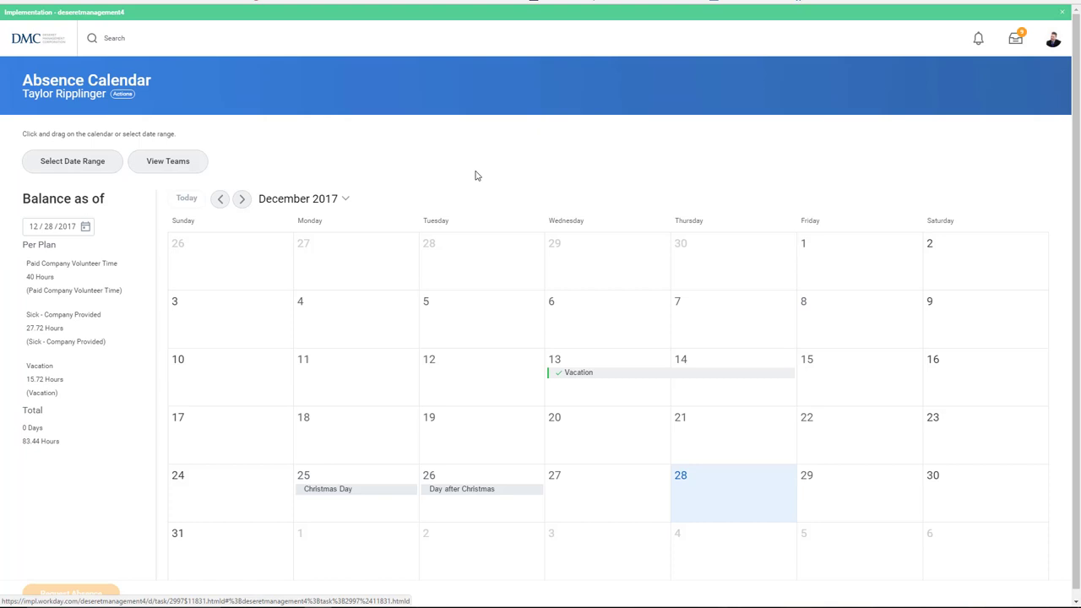
click(242, 200)
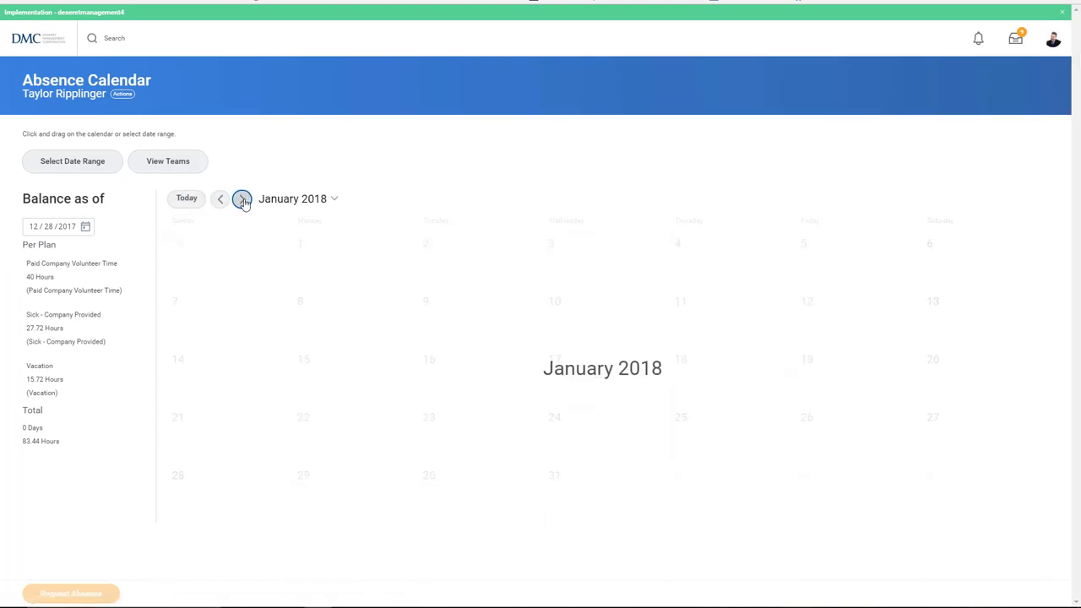
Step: Select January 8–9 and start a 2-day absence request
drag(321, 247, 591, 270)
click(335, 261)
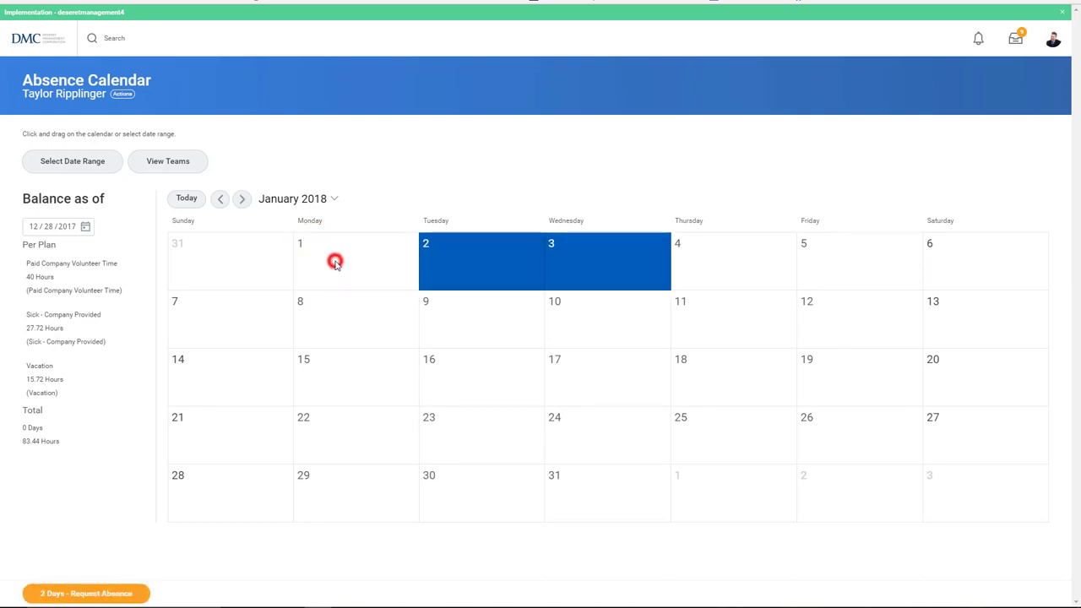
click(477, 281)
click(571, 270)
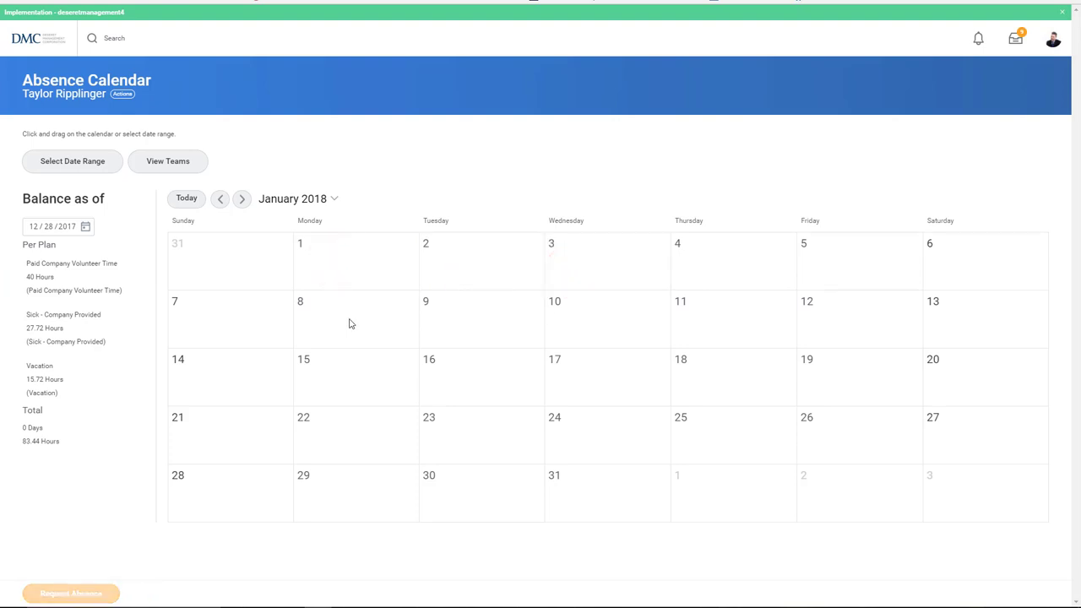
drag(350, 323, 474, 319)
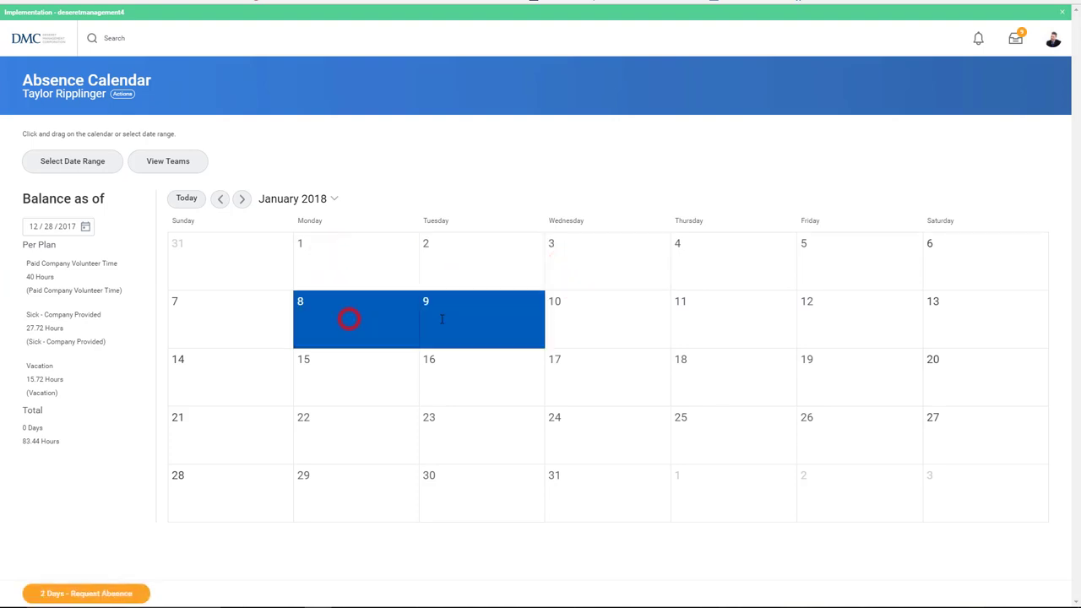
click(126, 596)
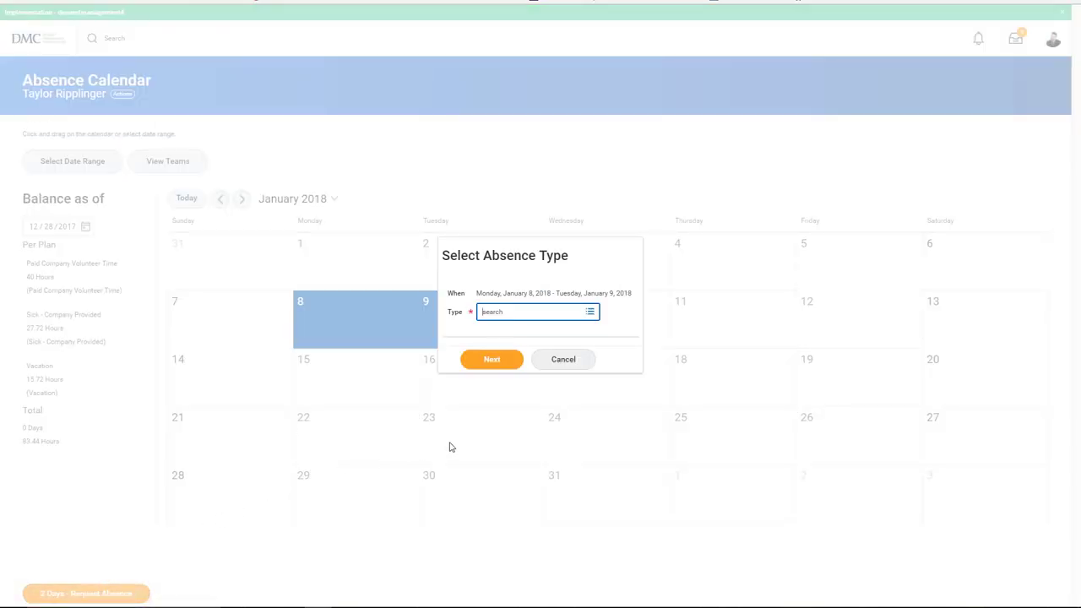
Step: Choose Vacation as the type for January 8–9 and continue to the 16-hour request form
click(590, 313)
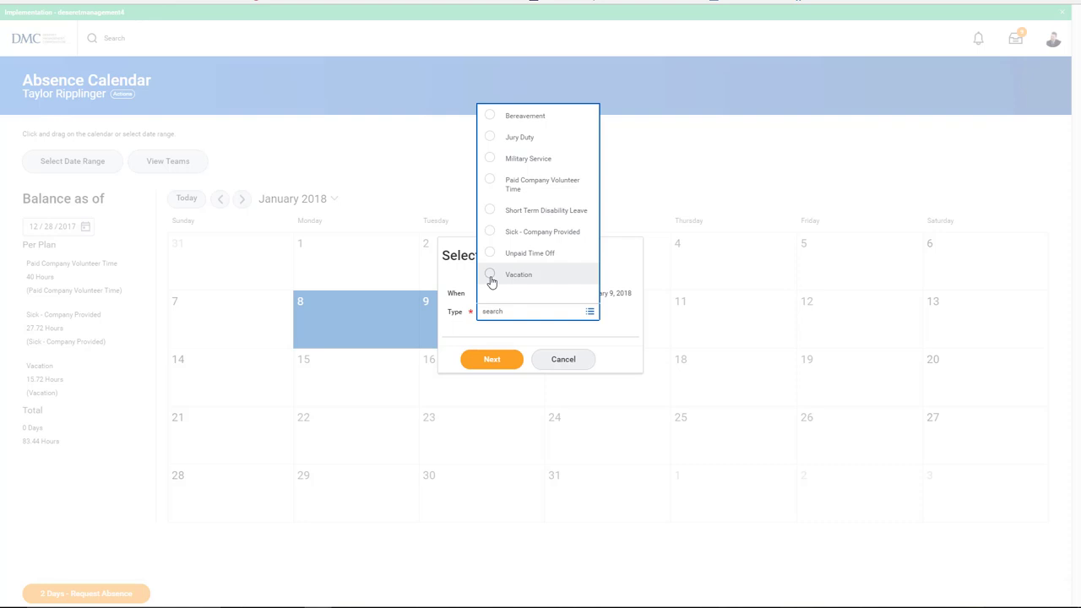
click(491, 276)
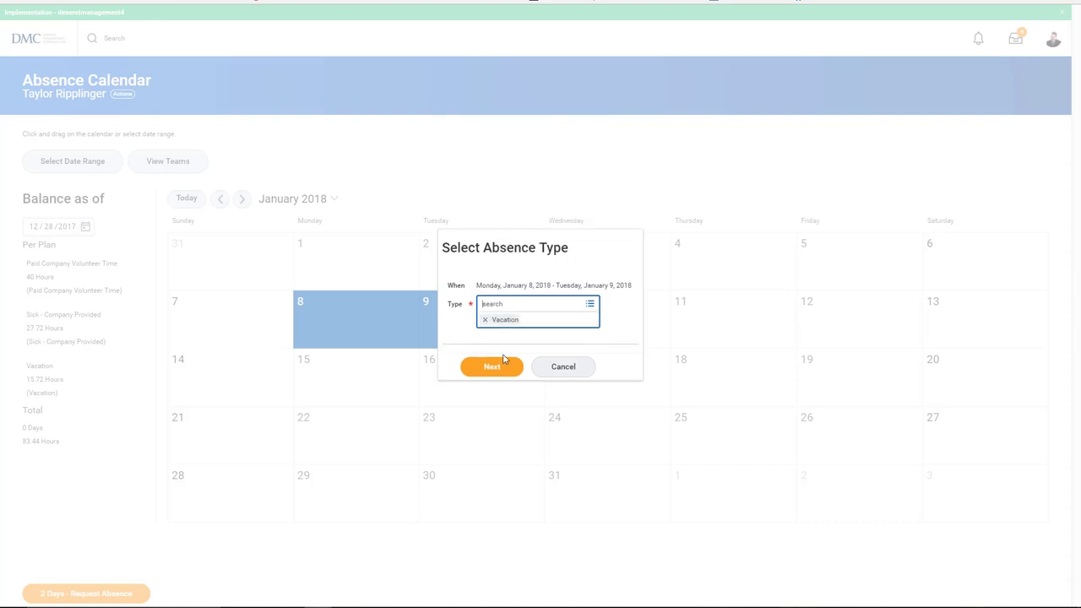
click(502, 364)
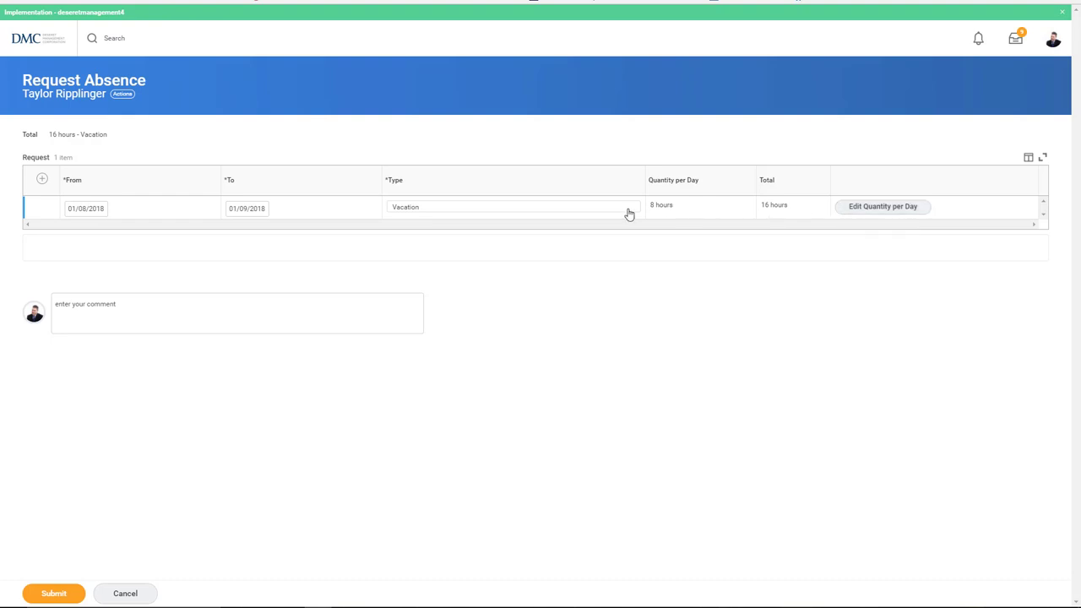
Step: Set January 8 to 4 hours with comment 'half day :)', totalling 12 hours, and submit
click(838, 206)
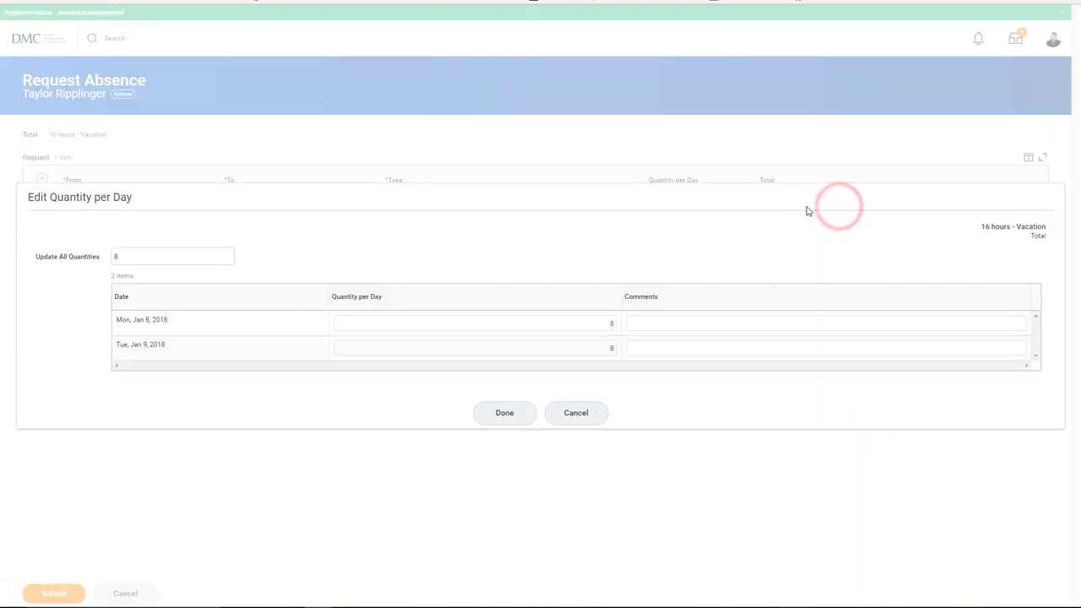
click(607, 323)
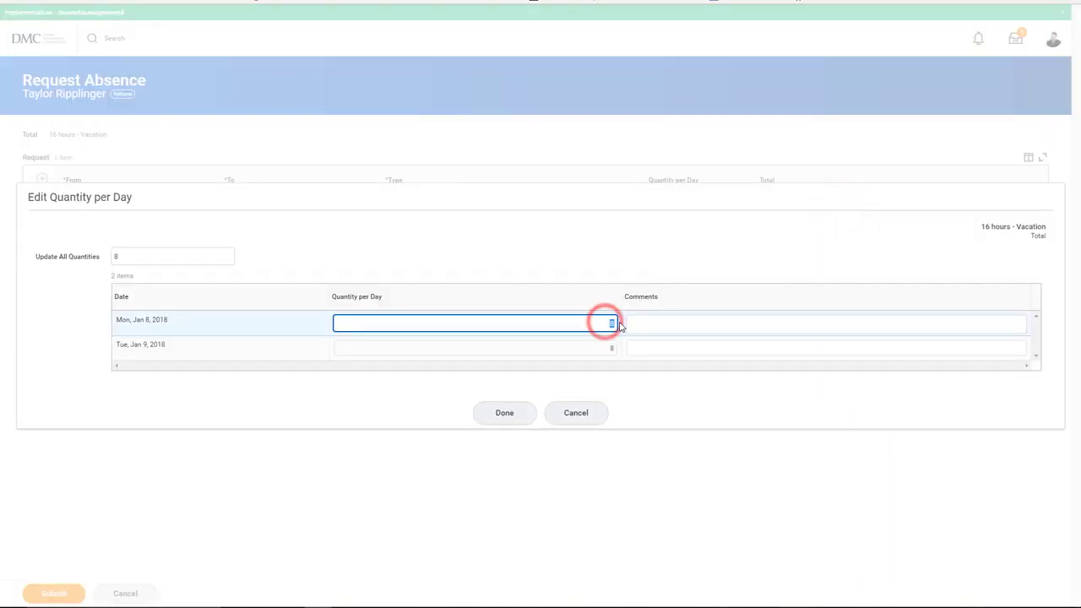
key(Tab)
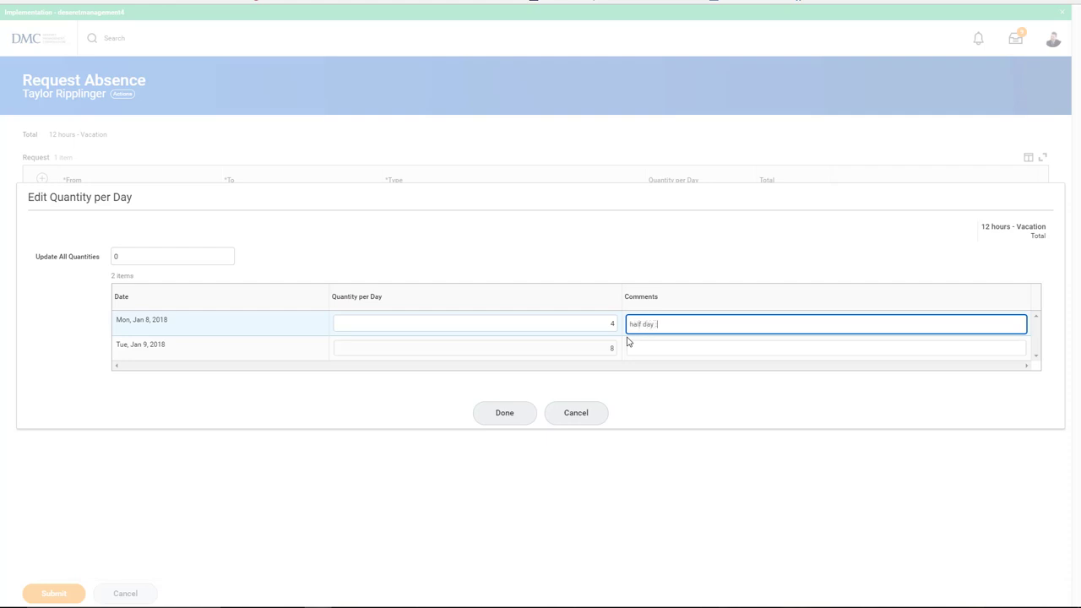
click(512, 412)
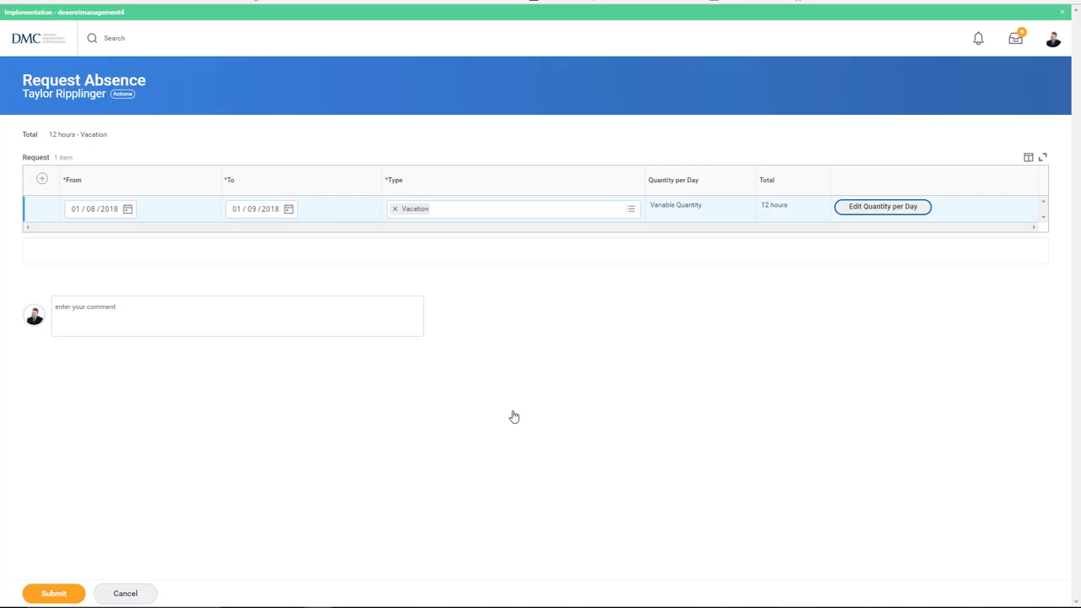
click(349, 323)
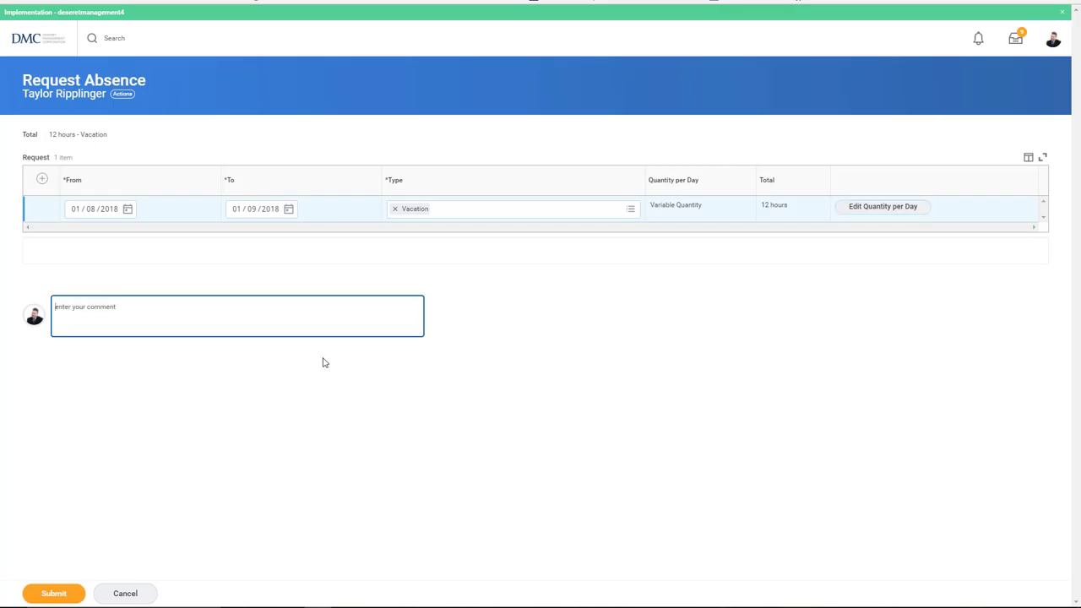
click(53, 593)
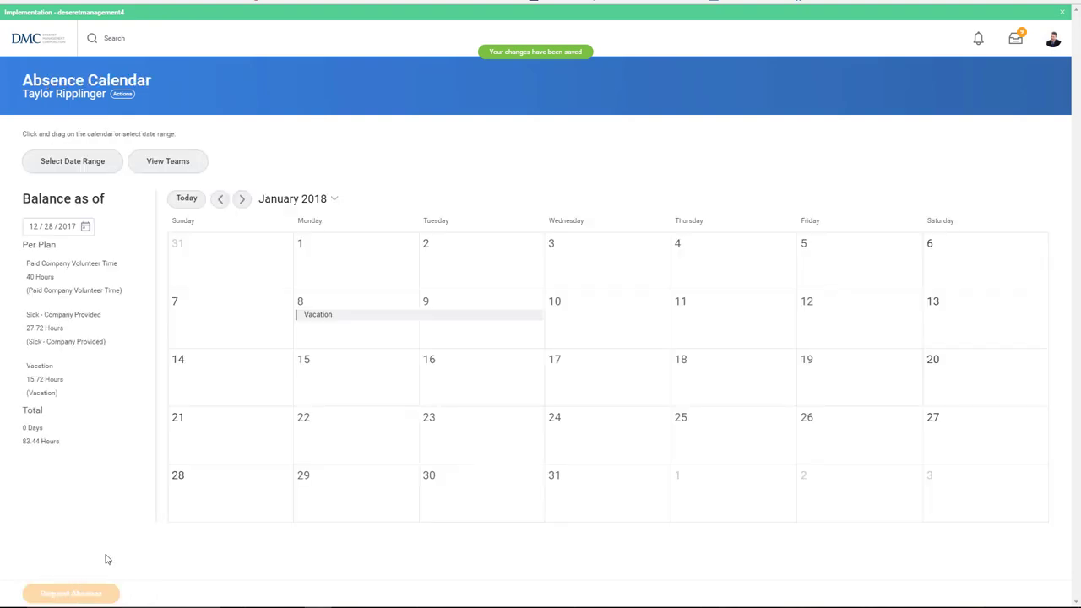
Step: Go back to November 2017, start a November 20 request, then cancel it
click(219, 200)
click(219, 200)
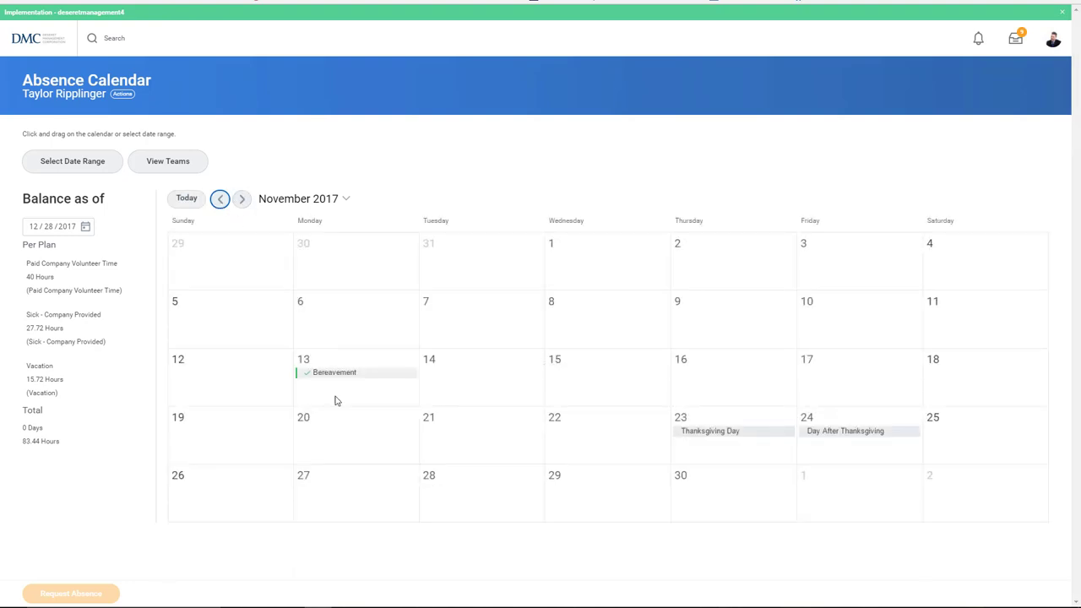
click(323, 437)
click(113, 593)
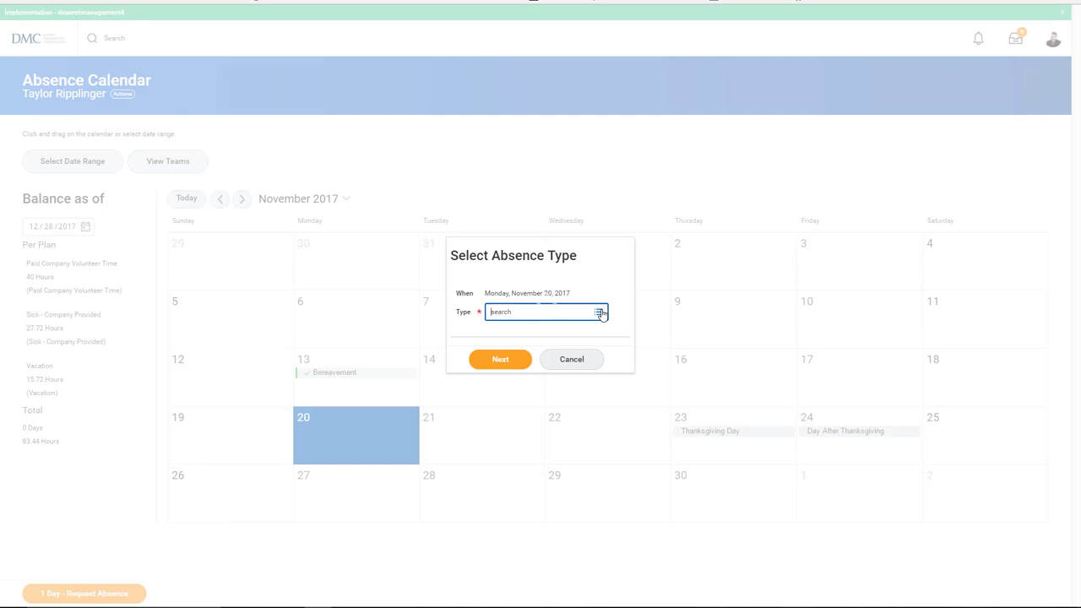
click(599, 311)
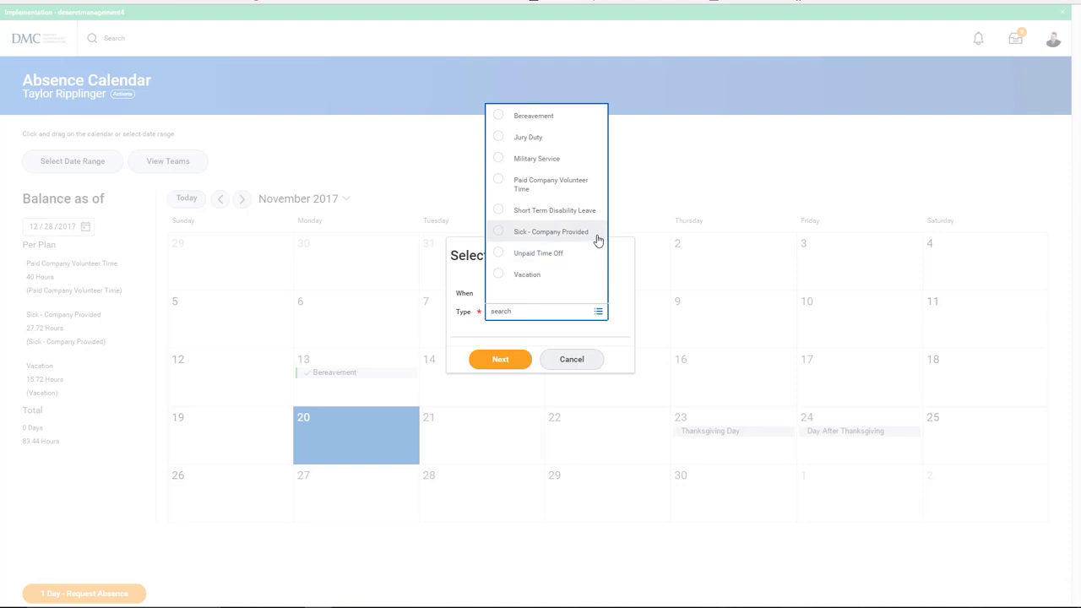
click(582, 362)
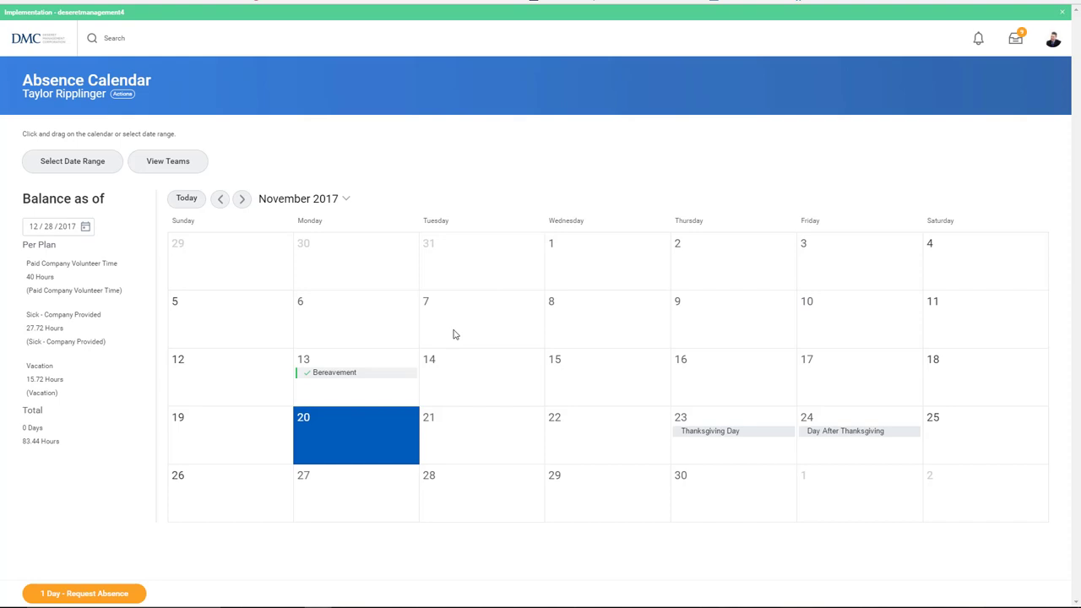
Step: Return to January 2018 and review the vacation's 4- and 8-hour day details
click(241, 199)
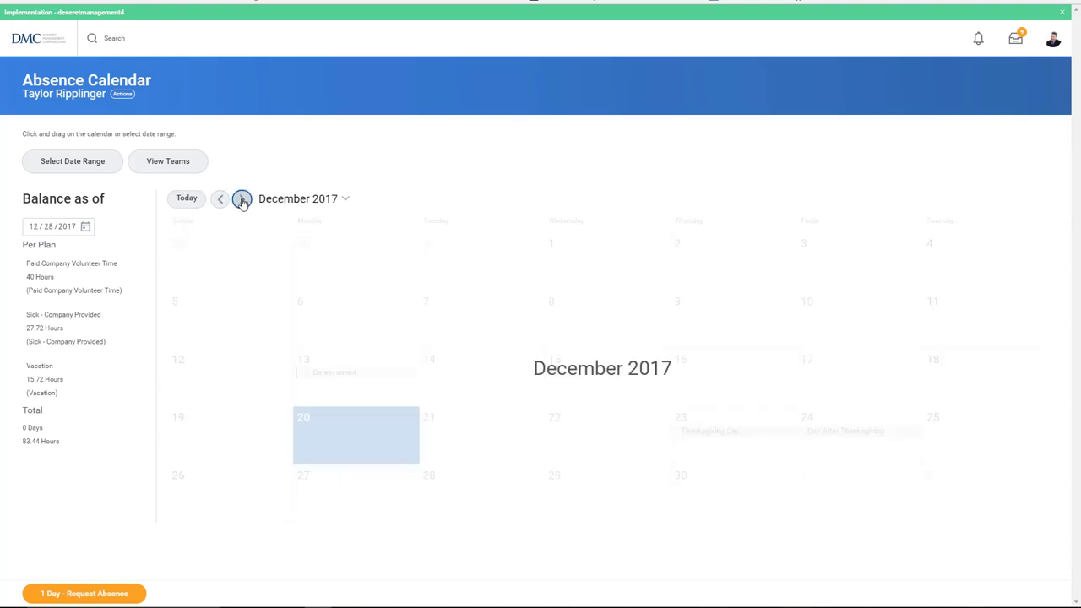
click(241, 198)
click(338, 317)
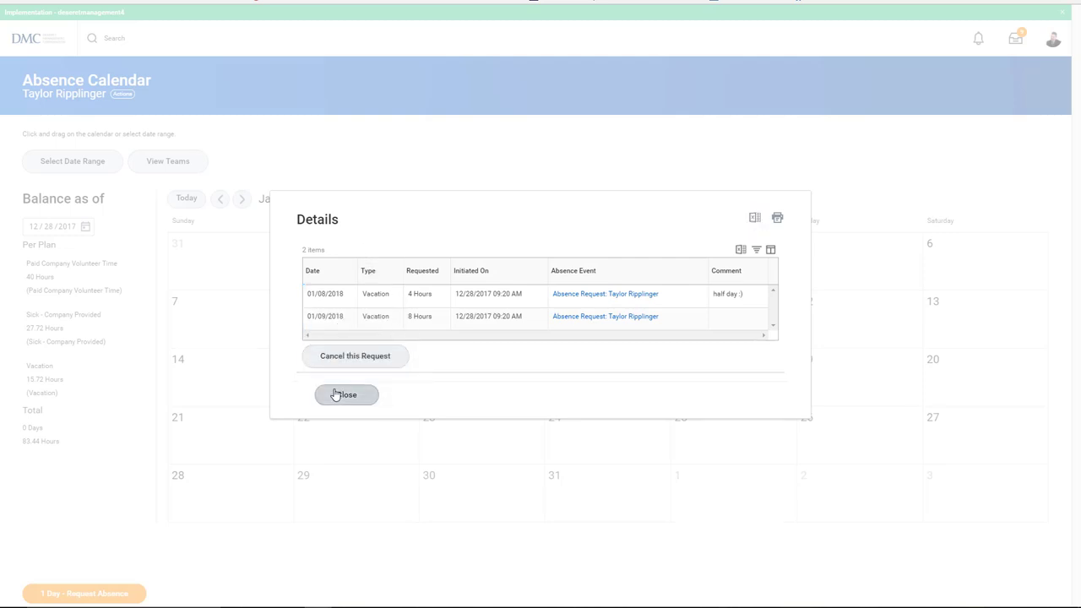
click(338, 394)
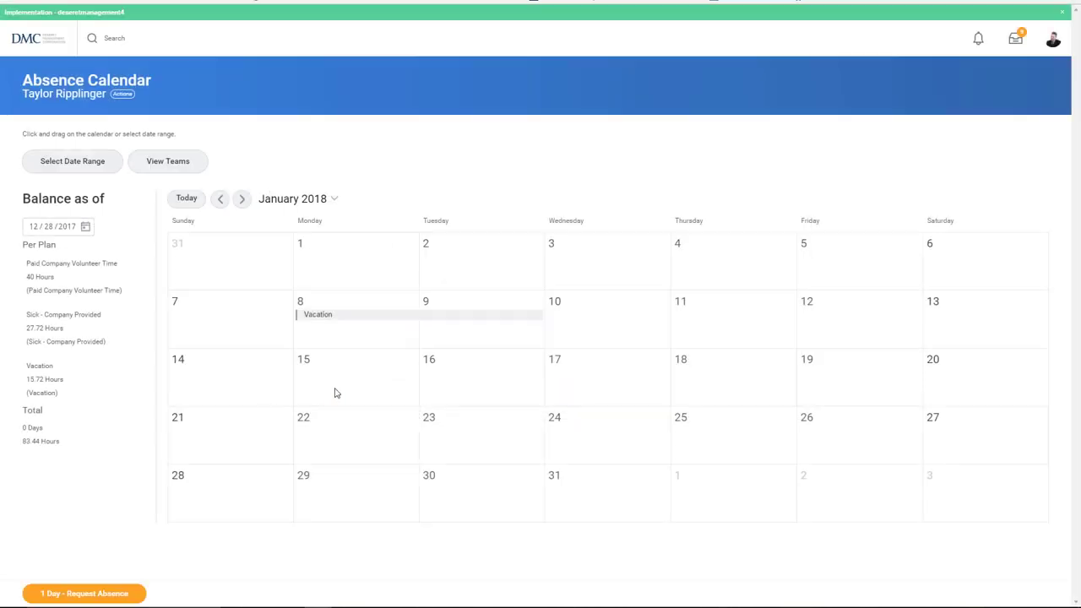
Step: Page the balance date picker forward month by month to June 2020 (06/18/2020)
click(84, 227)
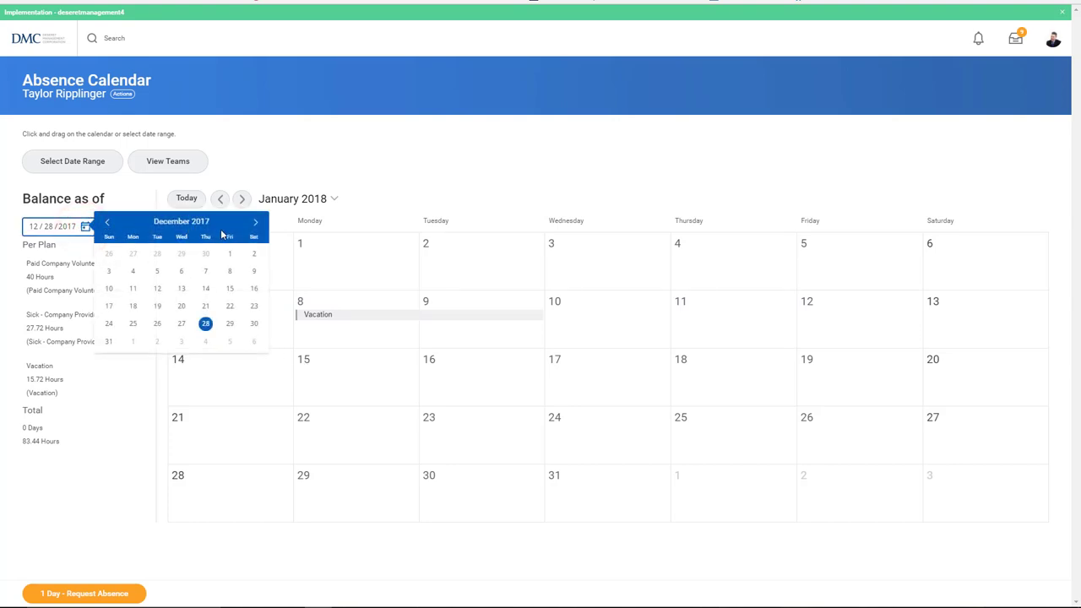
click(254, 228)
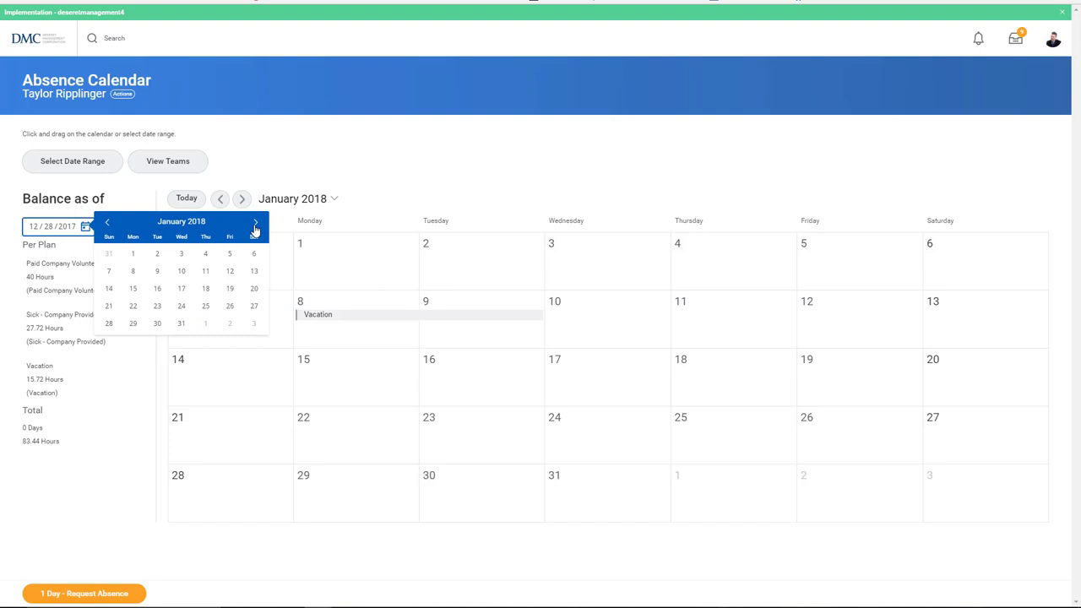
click(254, 229)
click(255, 225)
click(255, 225)
click(255, 225)
click(255, 225)
click(255, 224)
click(255, 225)
click(255, 225)
click(254, 225)
click(255, 224)
click(255, 225)
click(255, 225)
click(255, 225)
click(255, 225)
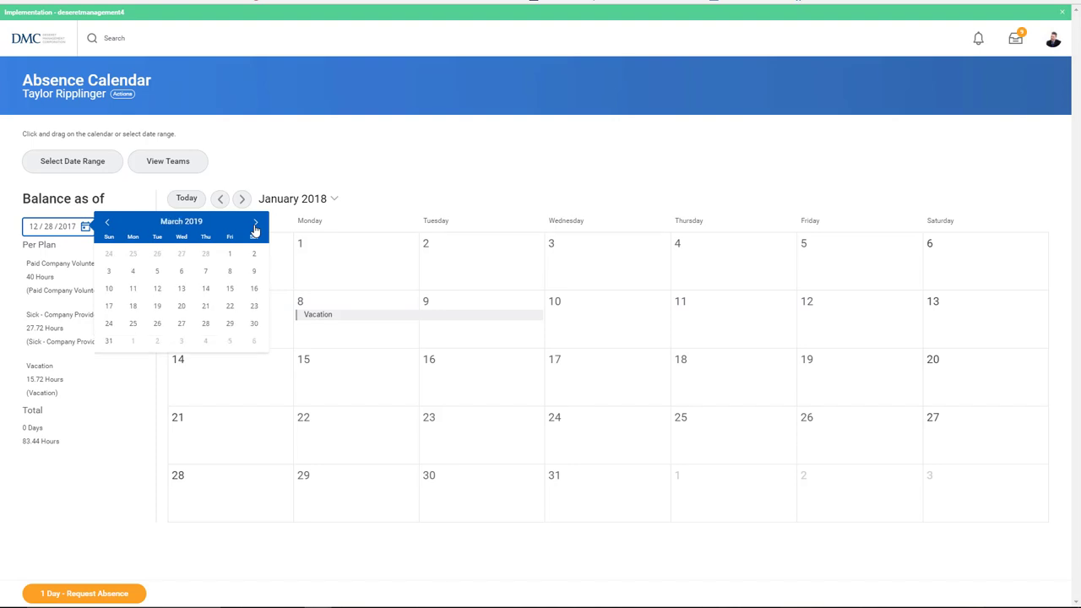
click(255, 225)
click(255, 225)
click(255, 224)
click(255, 224)
click(255, 225)
click(255, 224)
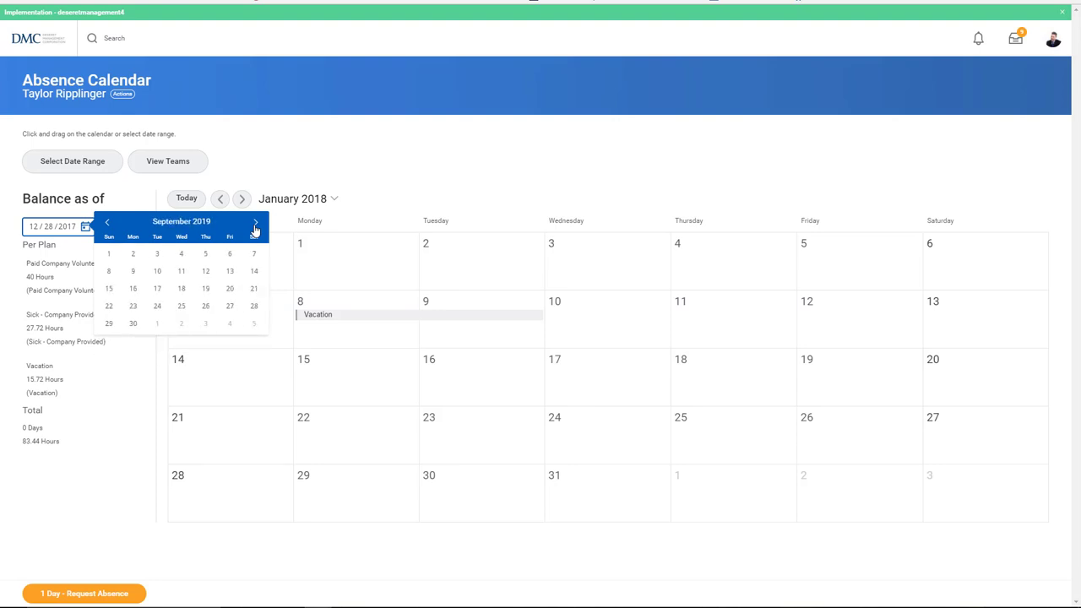
click(255, 225)
click(255, 224)
click(255, 224)
click(255, 224)
click(255, 224)
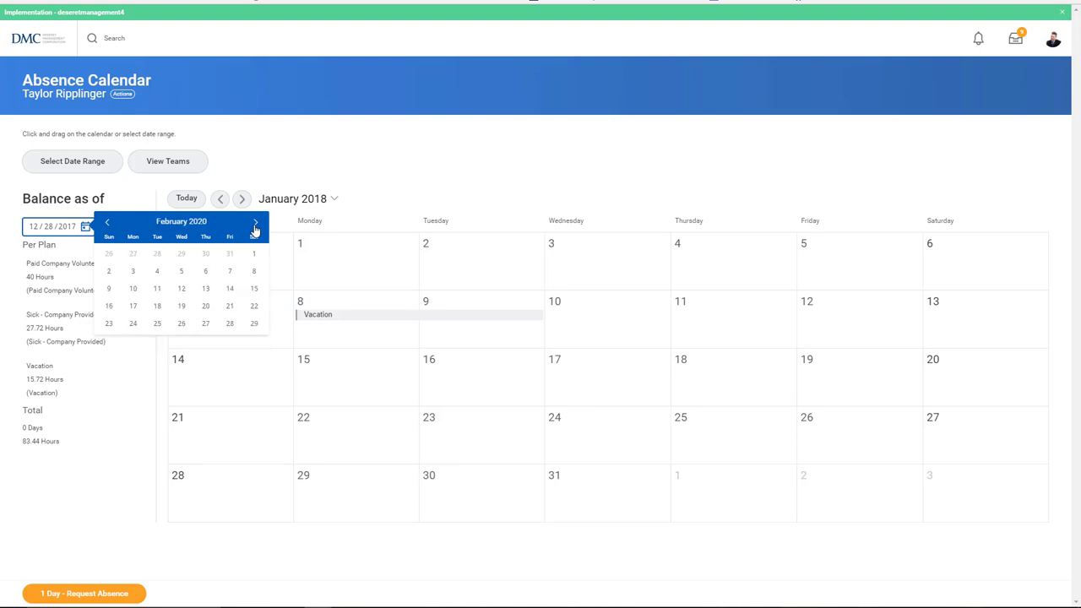
click(255, 225)
key(t)
Step: Step back to June 2019 and set the balance date to 06/11/2019
click(108, 223)
click(108, 223)
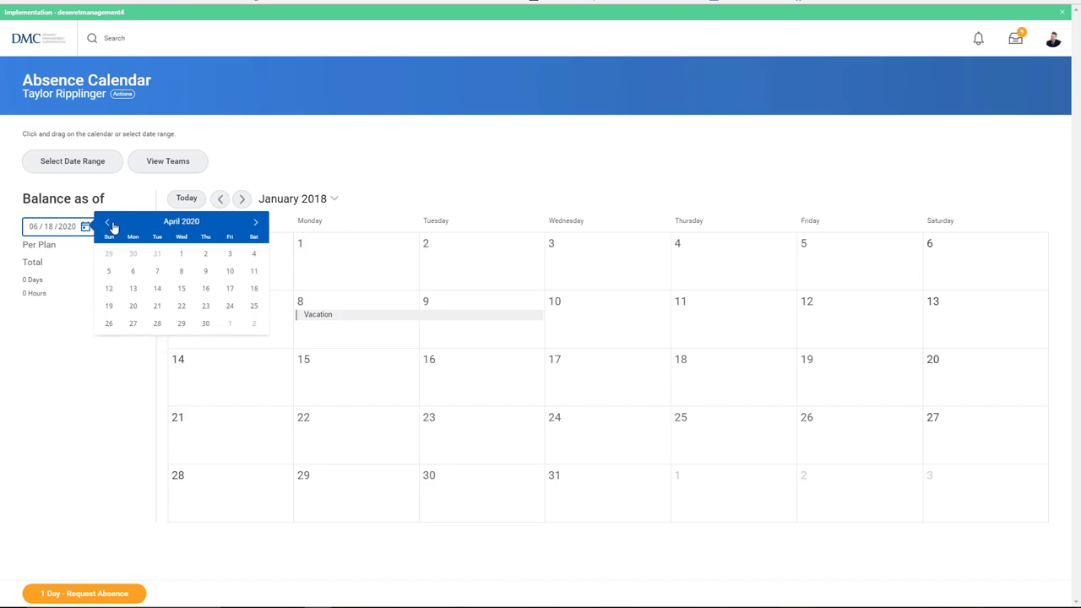
click(108, 223)
click(108, 223)
click(108, 223)
click(109, 223)
click(108, 222)
click(108, 223)
click(108, 223)
click(108, 223)
click(108, 223)
click(108, 223)
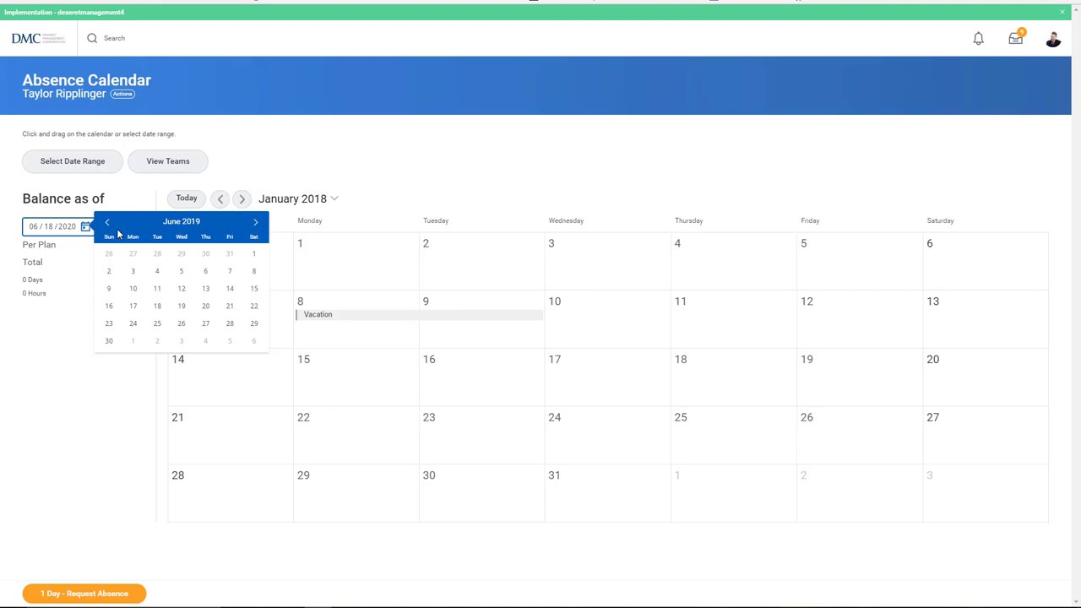
click(156, 289)
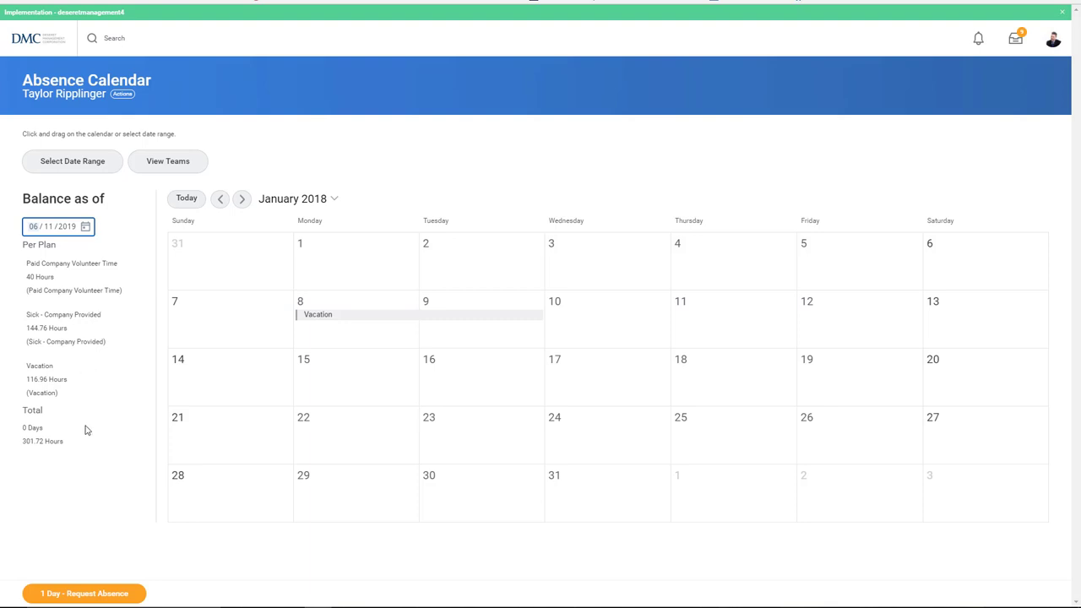
Step: Go home and reopen the Absence calendar, now on December 2017
click(28, 46)
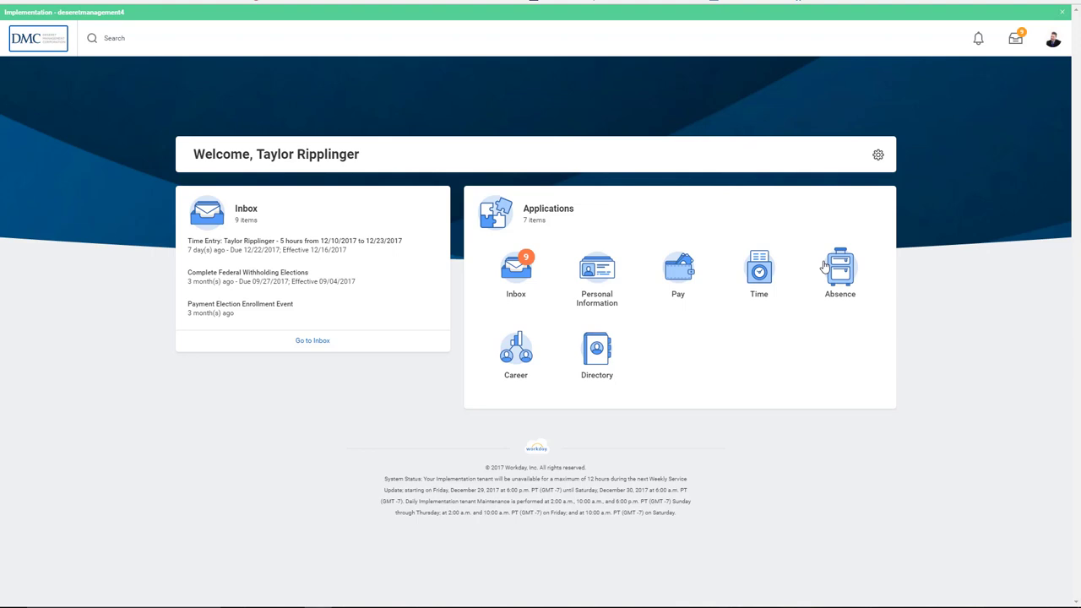
click(832, 272)
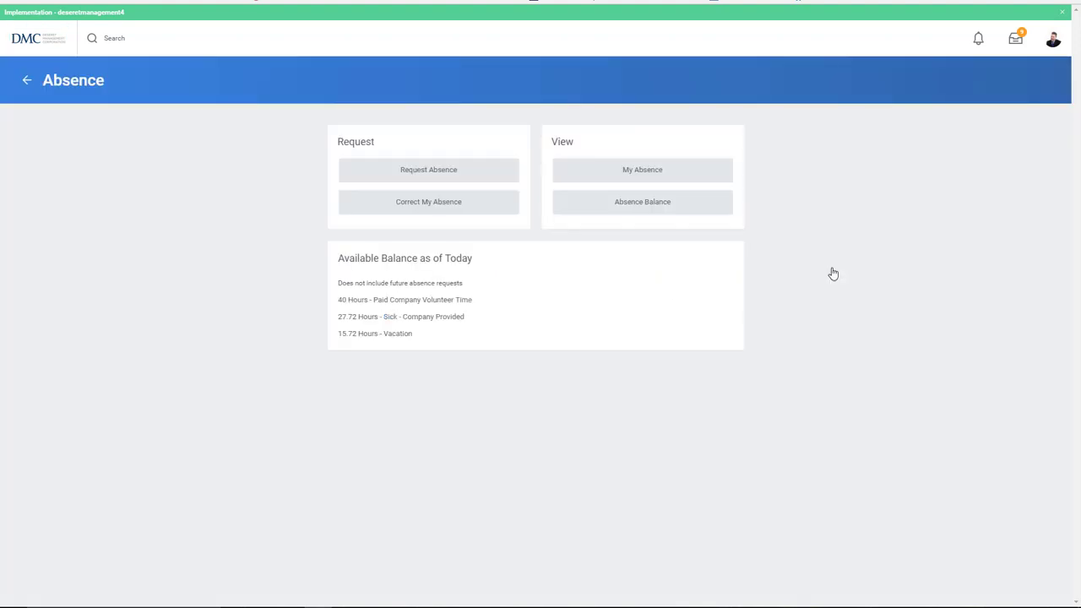
click(454, 167)
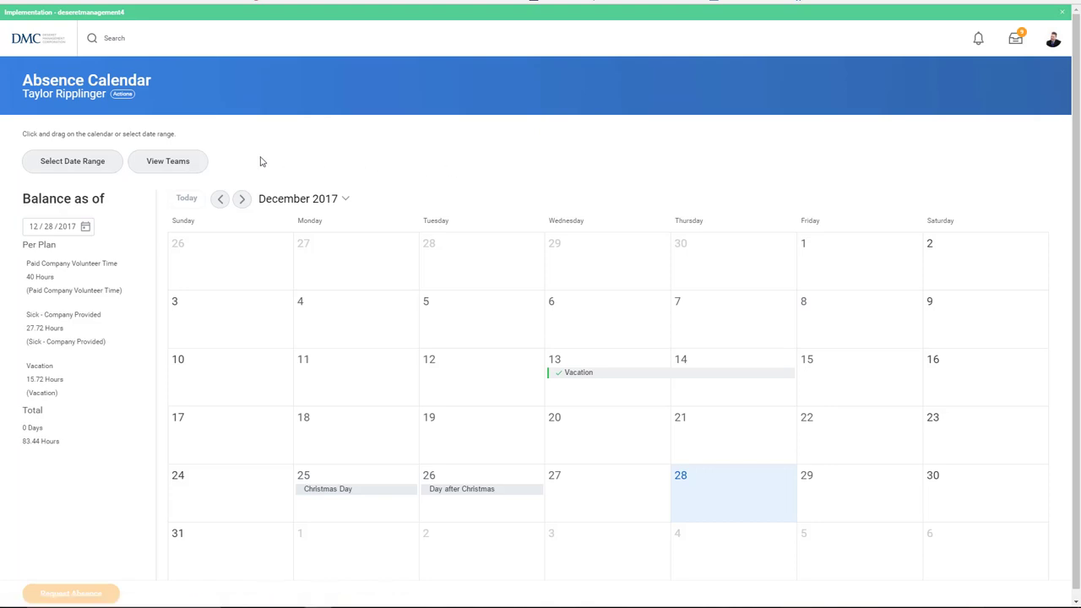
click(201, 161)
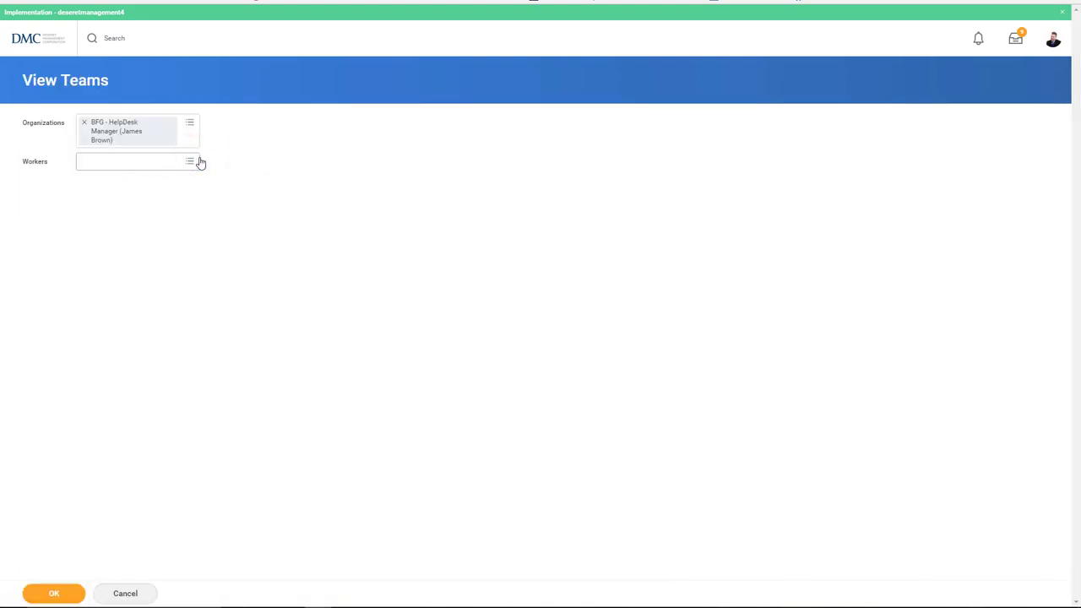
click(195, 164)
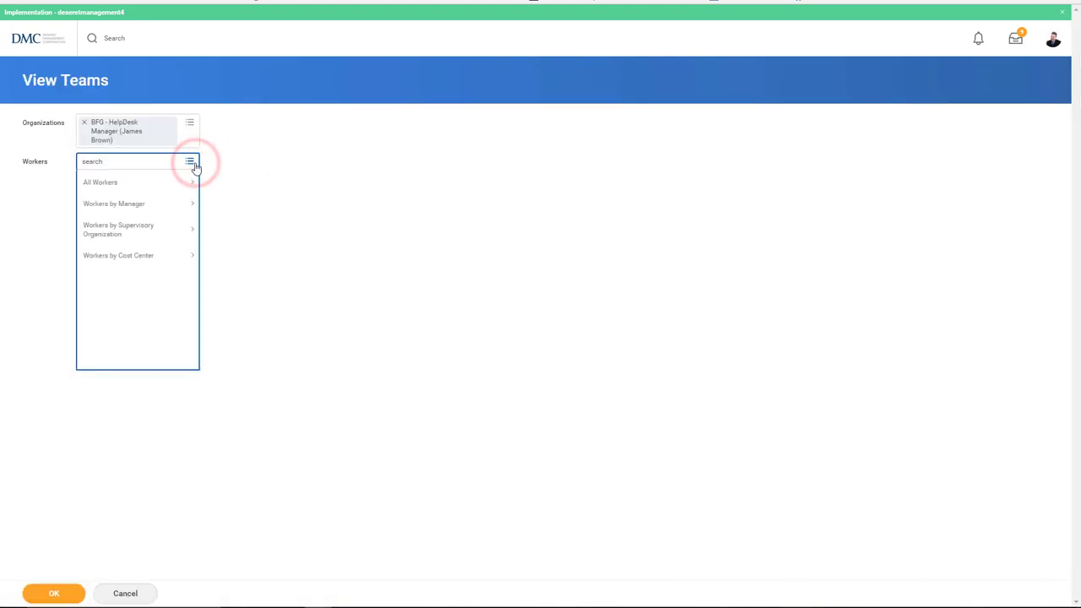
click(184, 179)
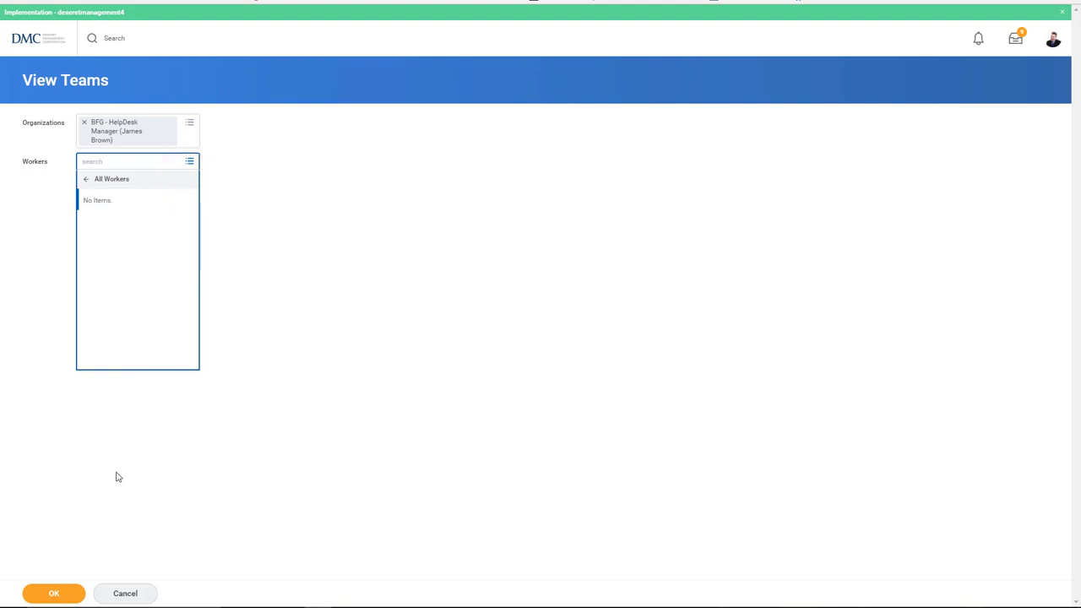
click(57, 593)
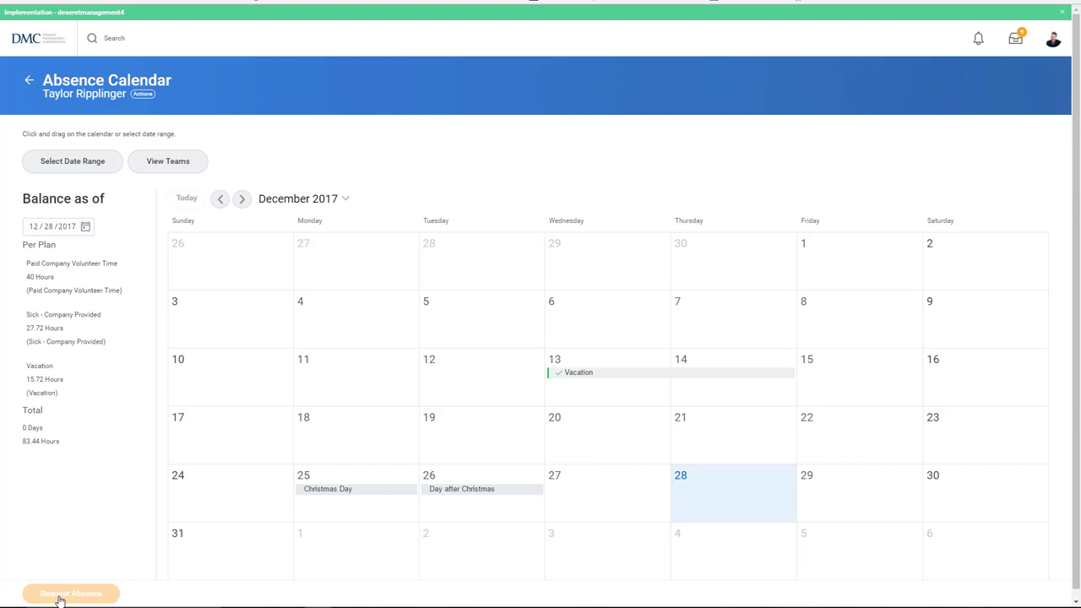
click(244, 203)
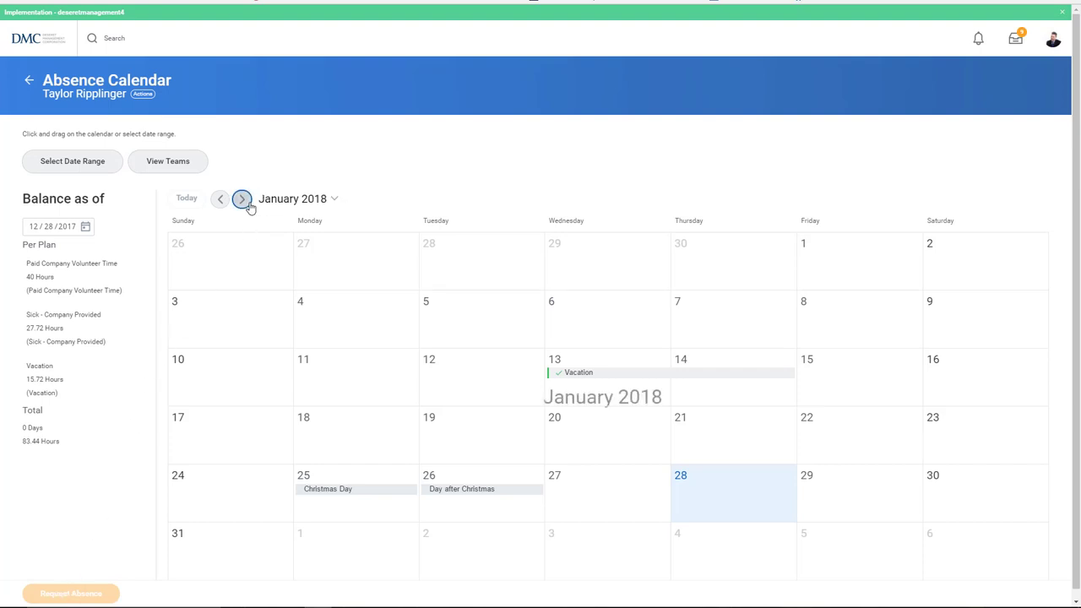
click(219, 200)
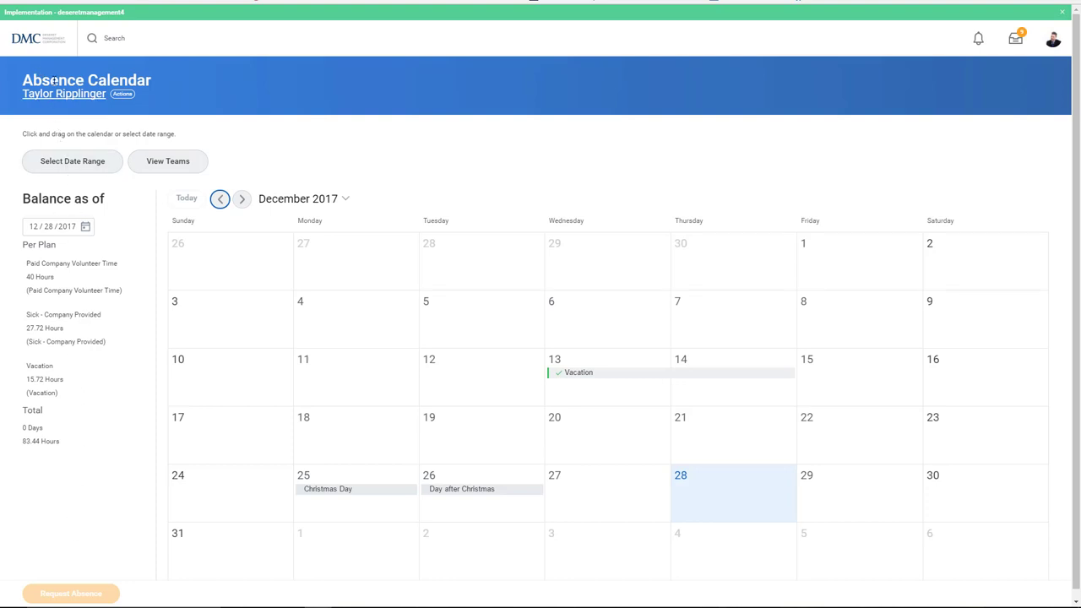
Step: Open My Absence, check the Absence Balances tab, then return to Absence Requests
click(32, 46)
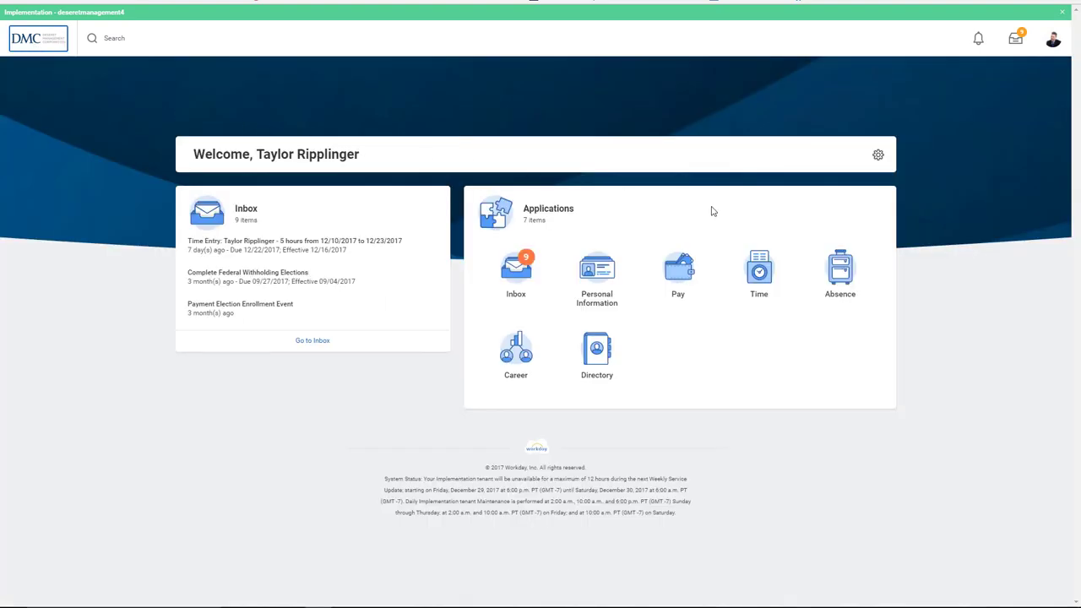
click(827, 269)
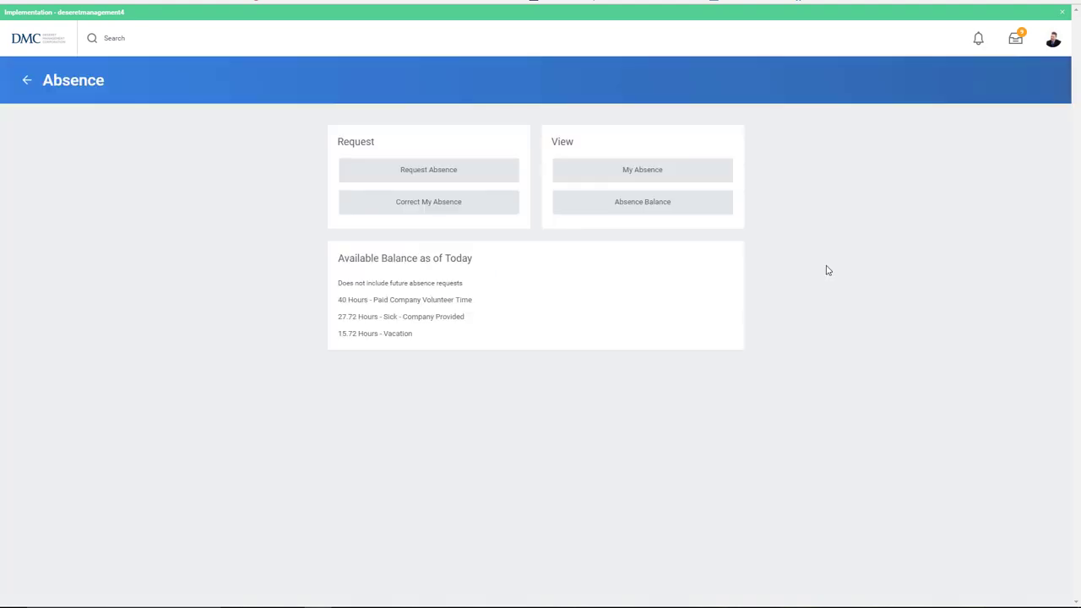
click(699, 170)
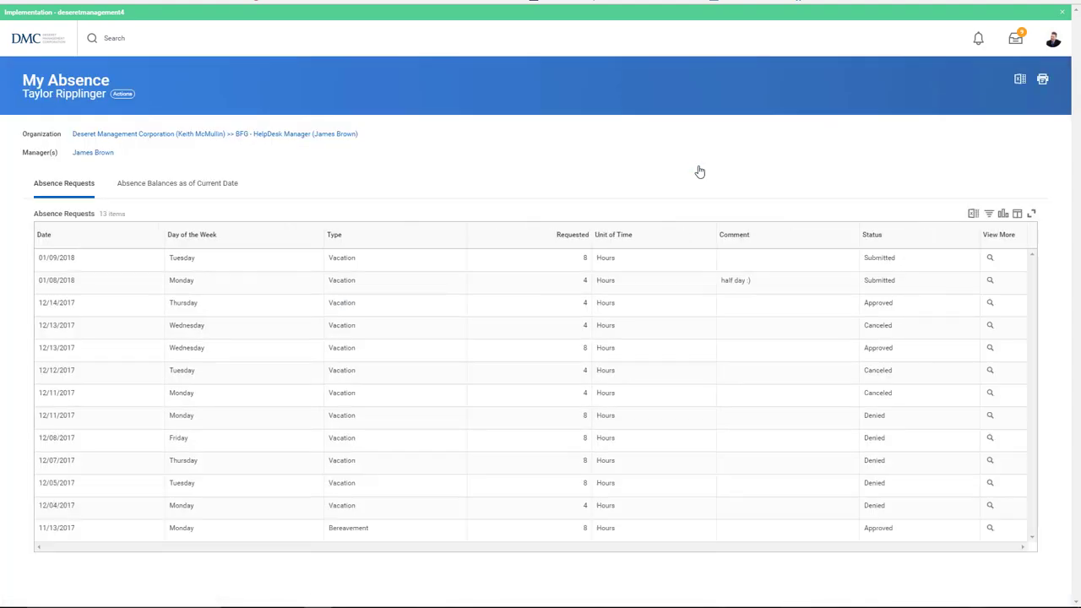
click(230, 186)
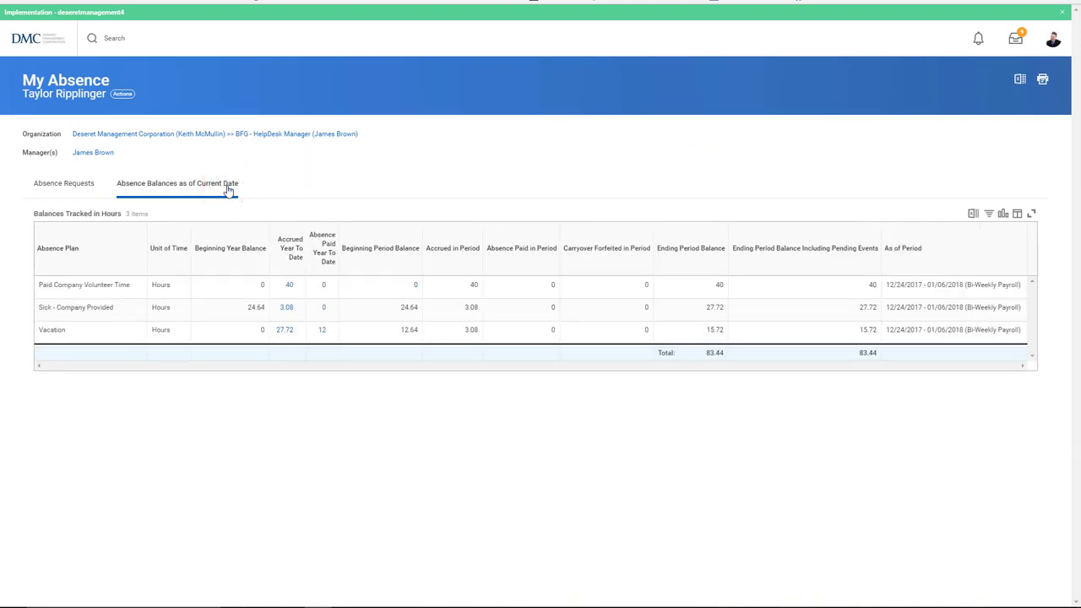
click(85, 183)
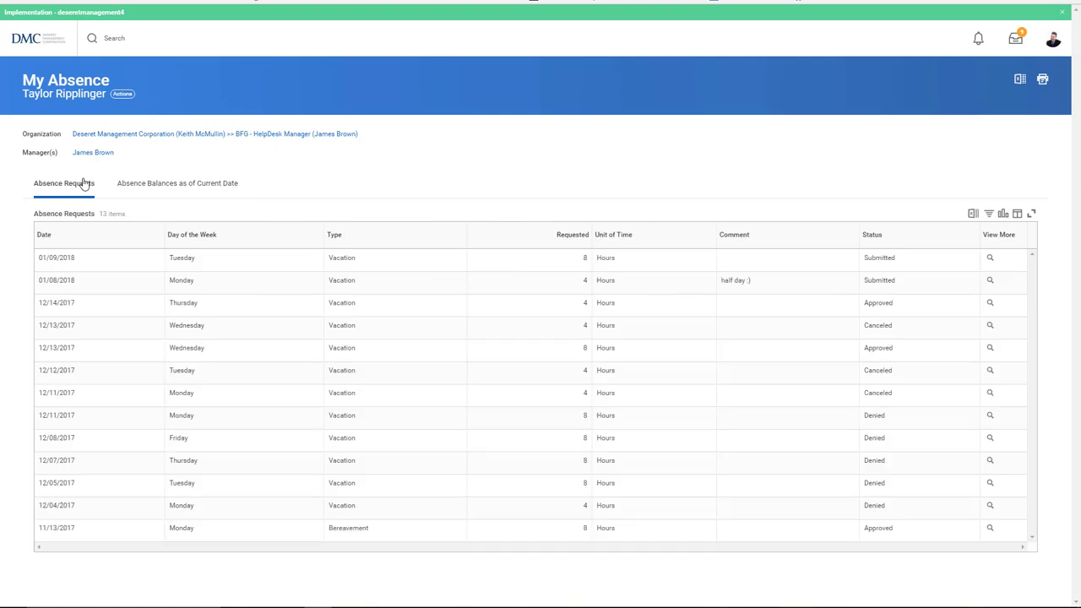
Step: Open and cancel the Absence Balance report, then open Correct My Absence on December 2017
click(25, 44)
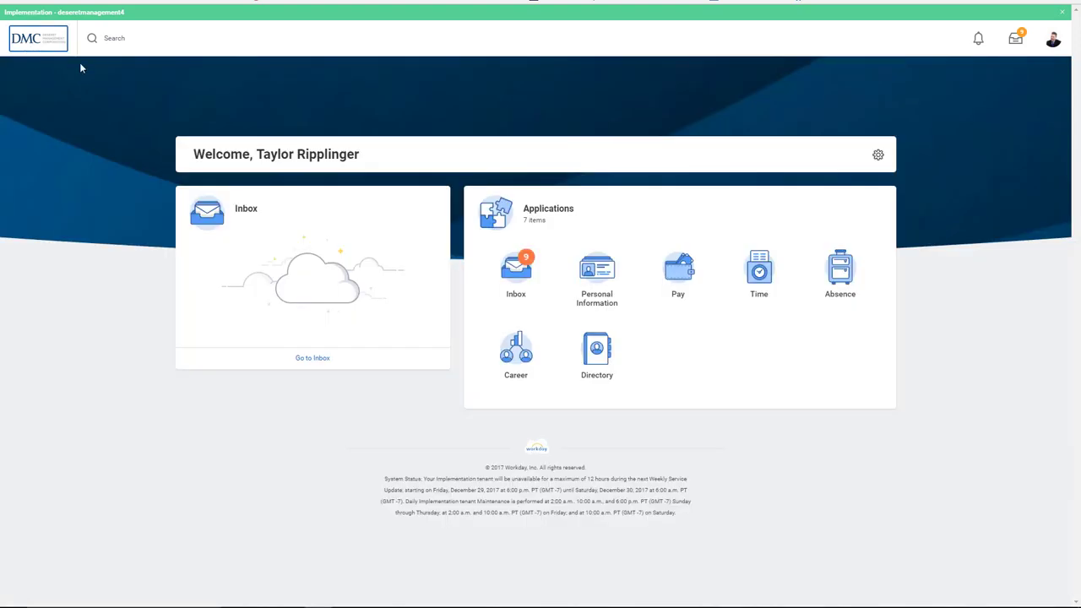
click(840, 270)
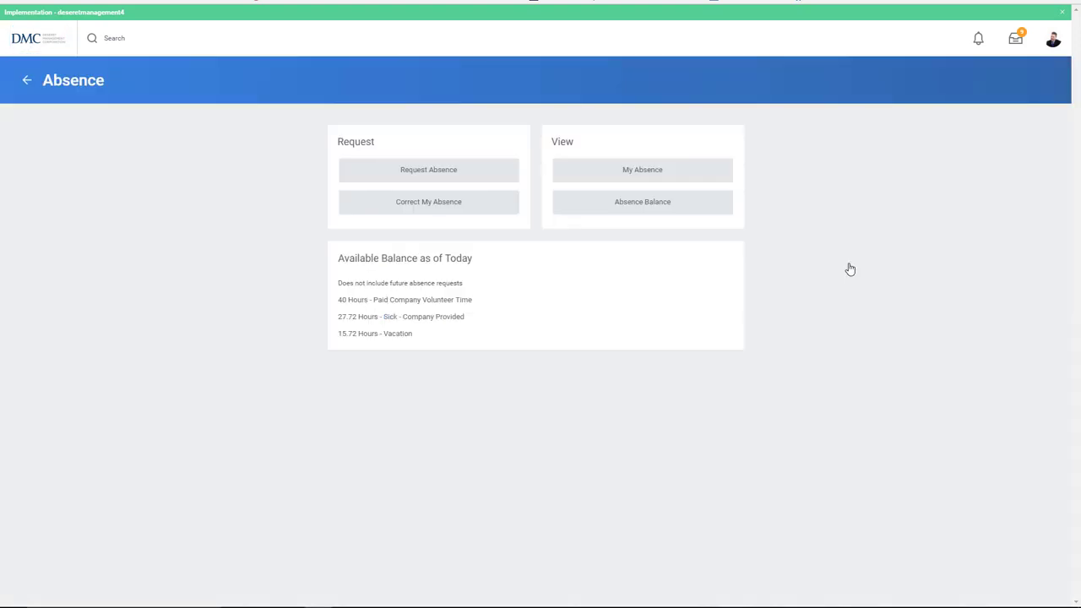
click(670, 208)
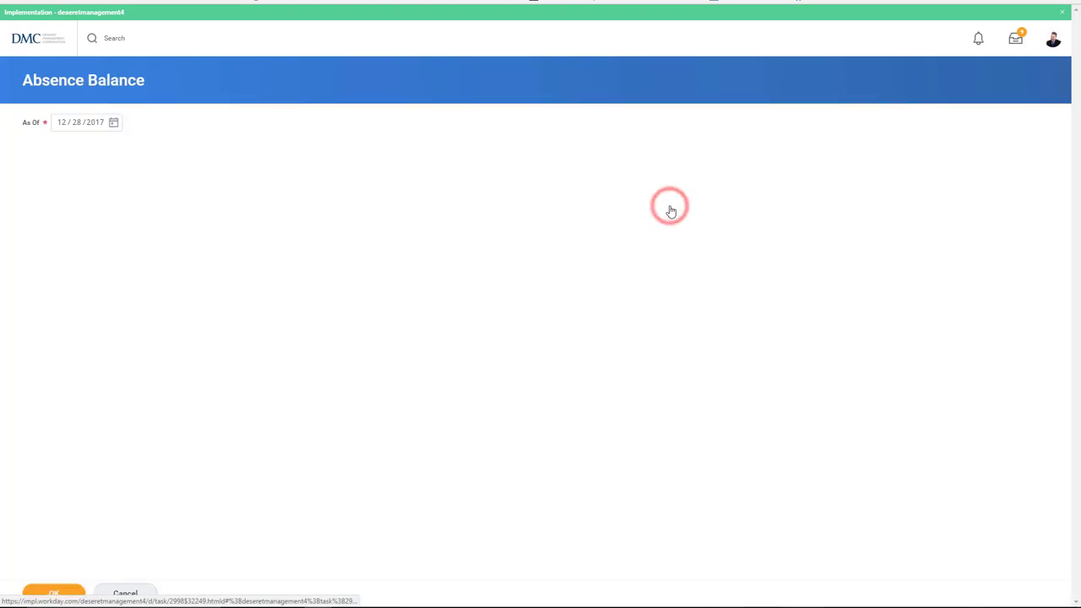
click(113, 124)
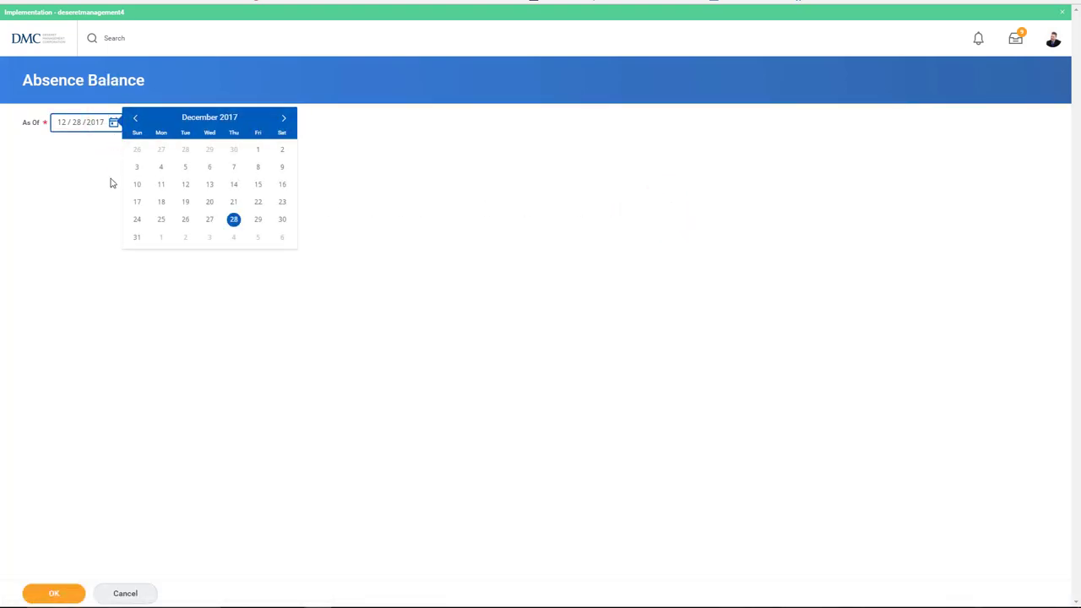
click(126, 595)
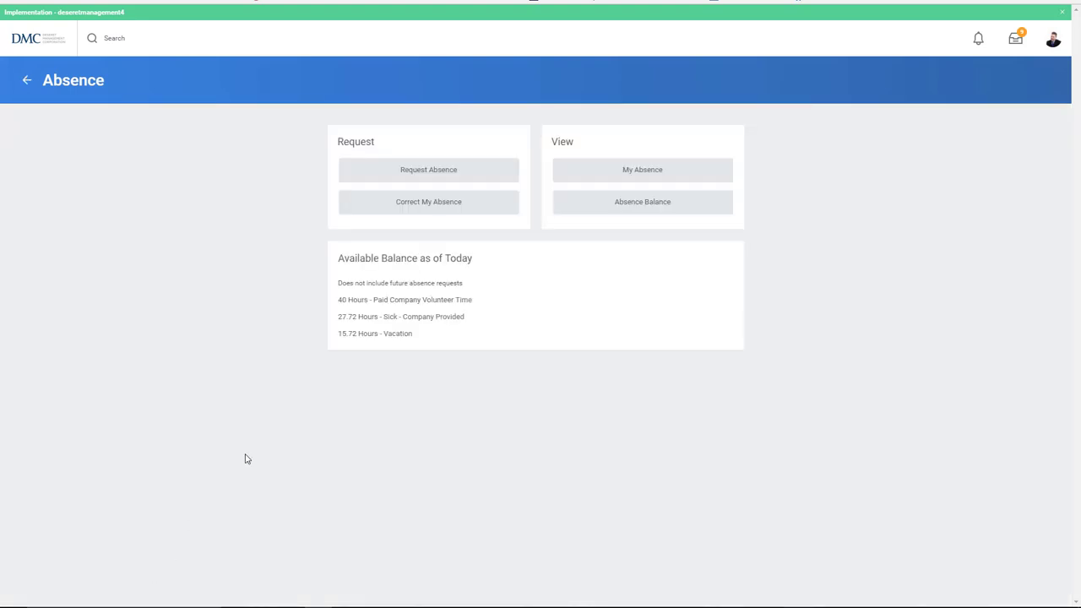
click(384, 200)
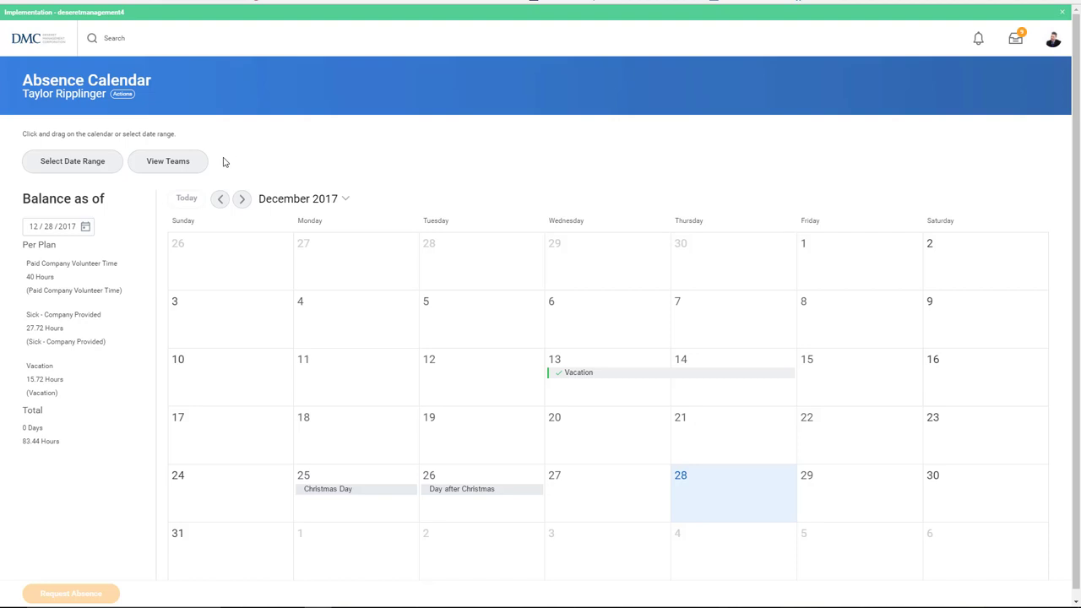
Step: Return to the Workday home page via the DMC logo and place the cursor in Search
click(34, 44)
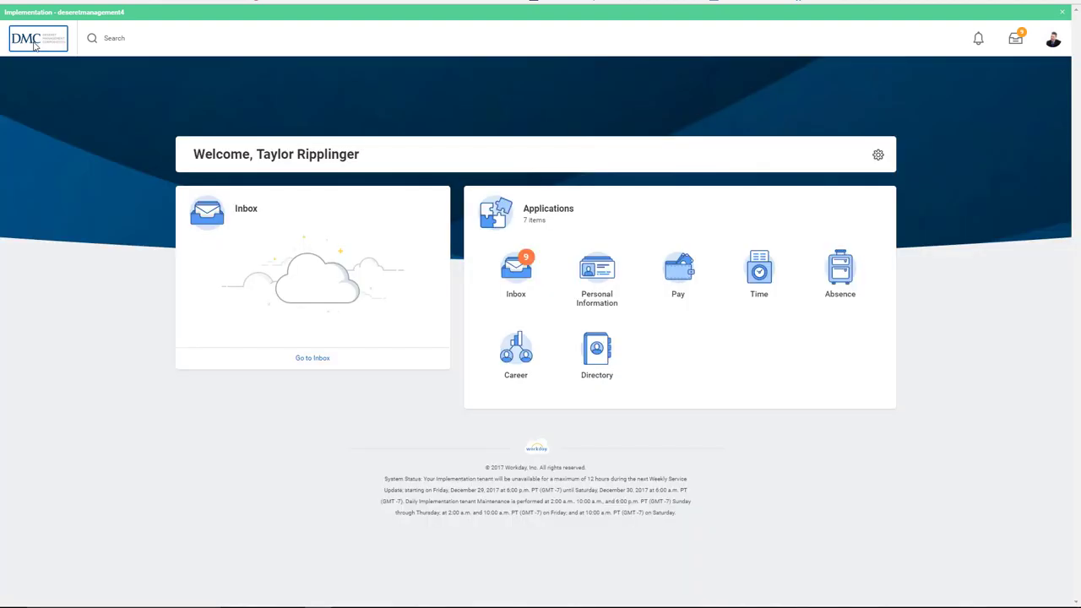
click(133, 40)
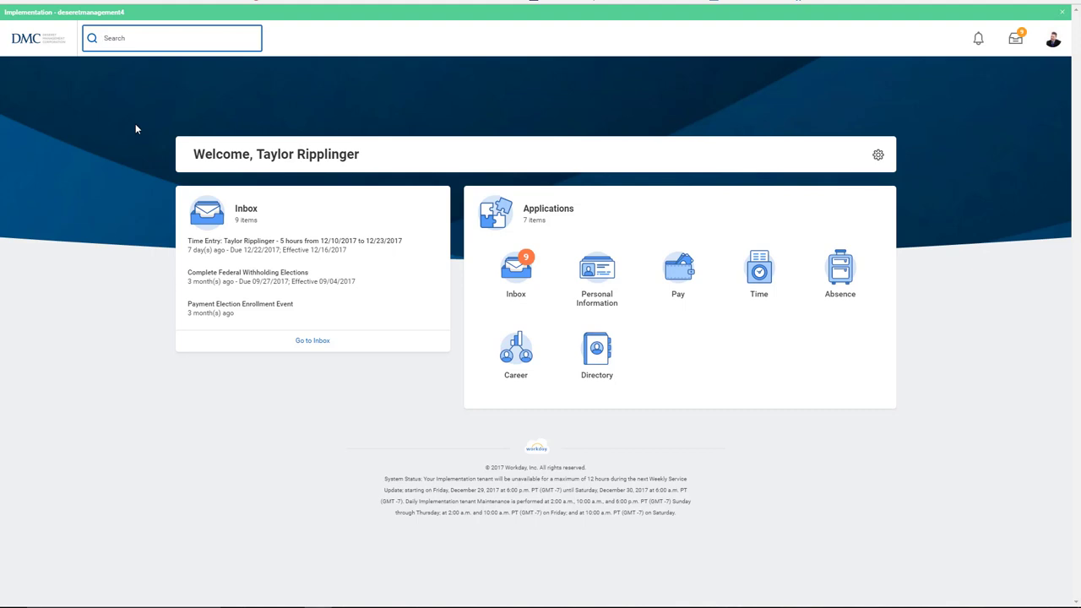
Step: Enter 'make it a great day! (at work' in the Workday search box without submitting
text(make it a great day! (at work)
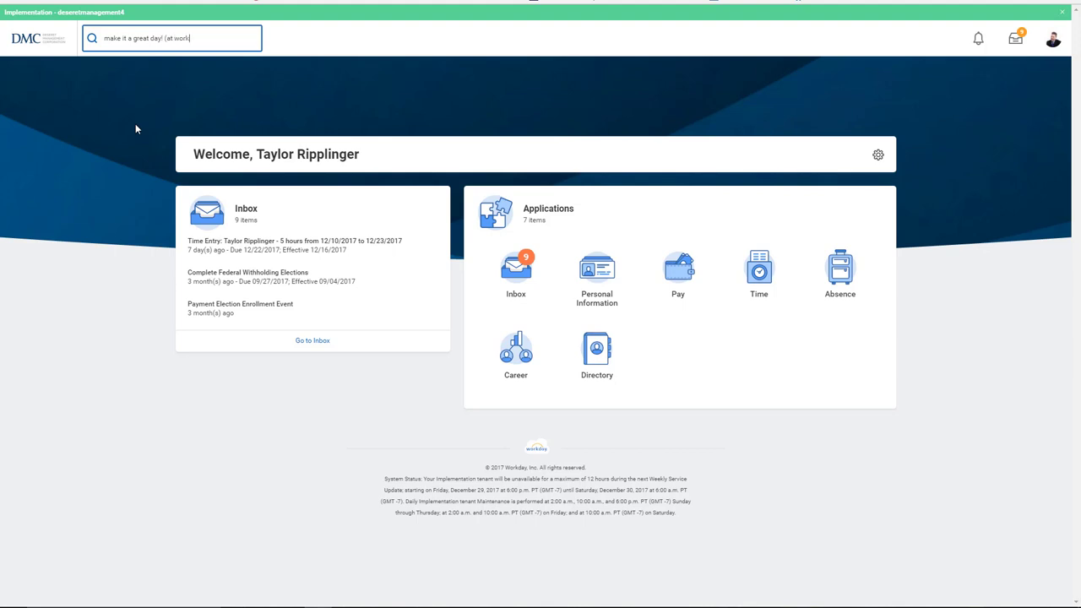